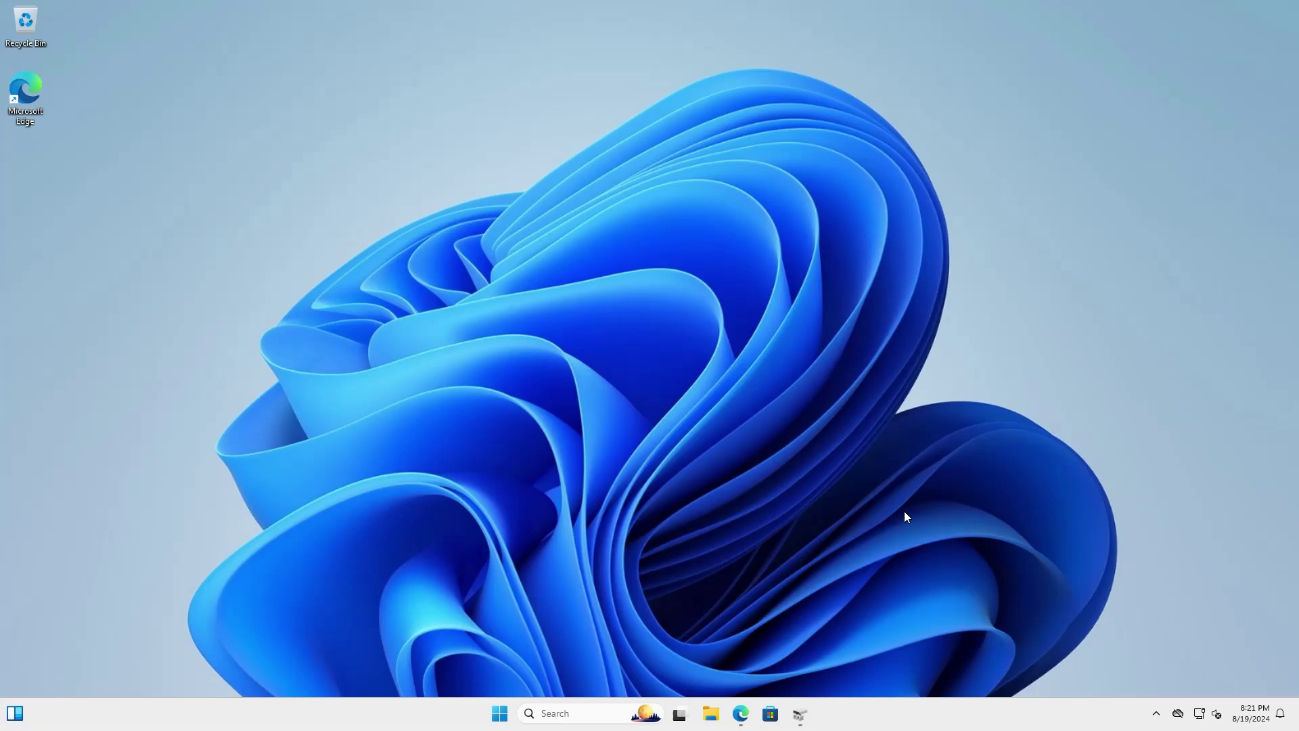
- Open Disk Management via Start search and select the unallocated 975.98 GB Disk 1
{"action": "left_click", "coordinate": [497, 713]}
{"action": "type", "text": "disk m"}
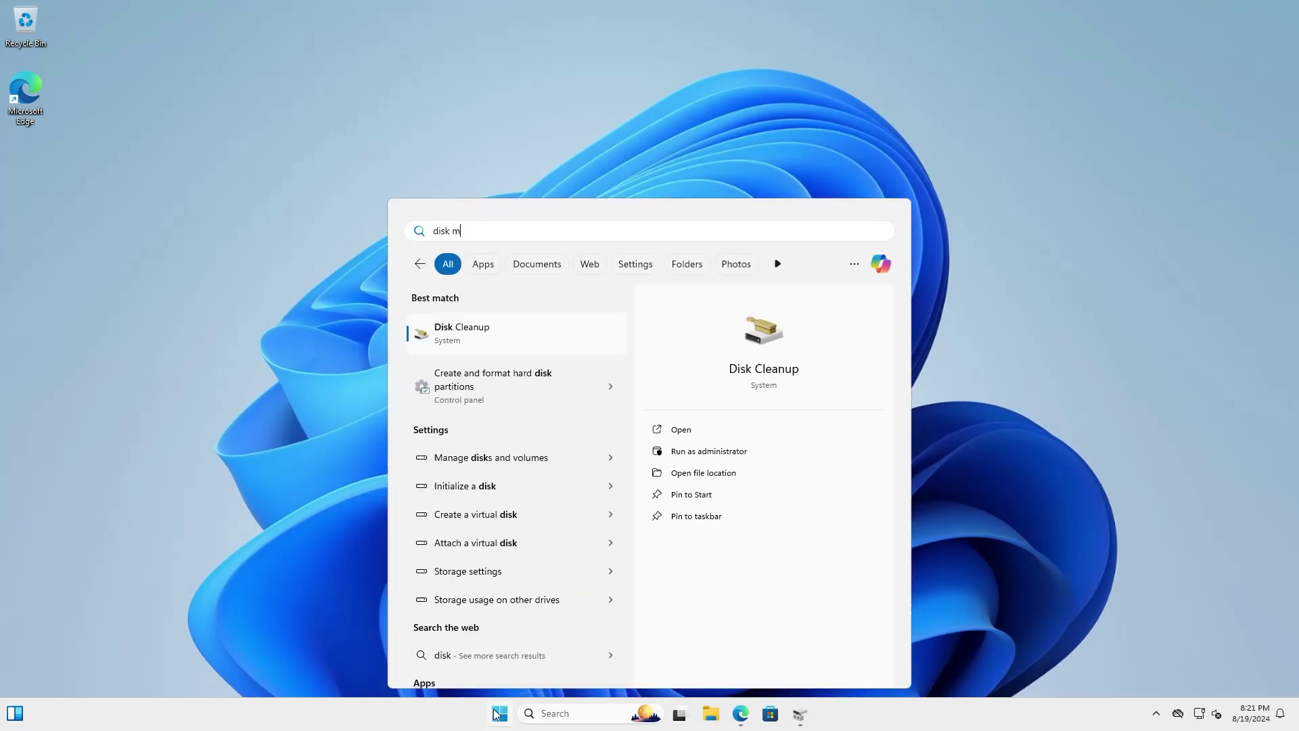
{"action": "type", "text": "anage"}
{"action": "key", "text": "Return"}
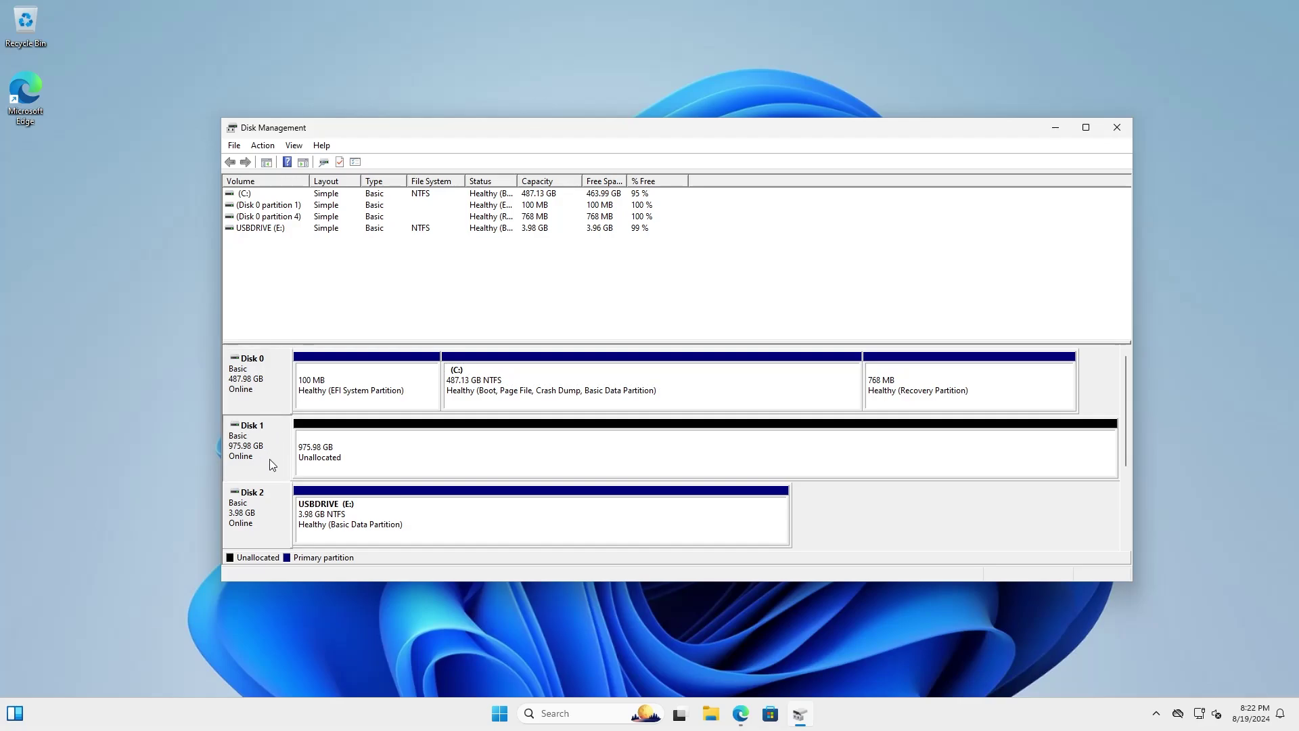
{"action": "left_click", "coordinate": [274, 507]}
- Visit the Rescuezilla 2.4.2 download page in Edge, then view Rufus's 4.5 release list
{"action": "left_click", "coordinate": [741, 713]}
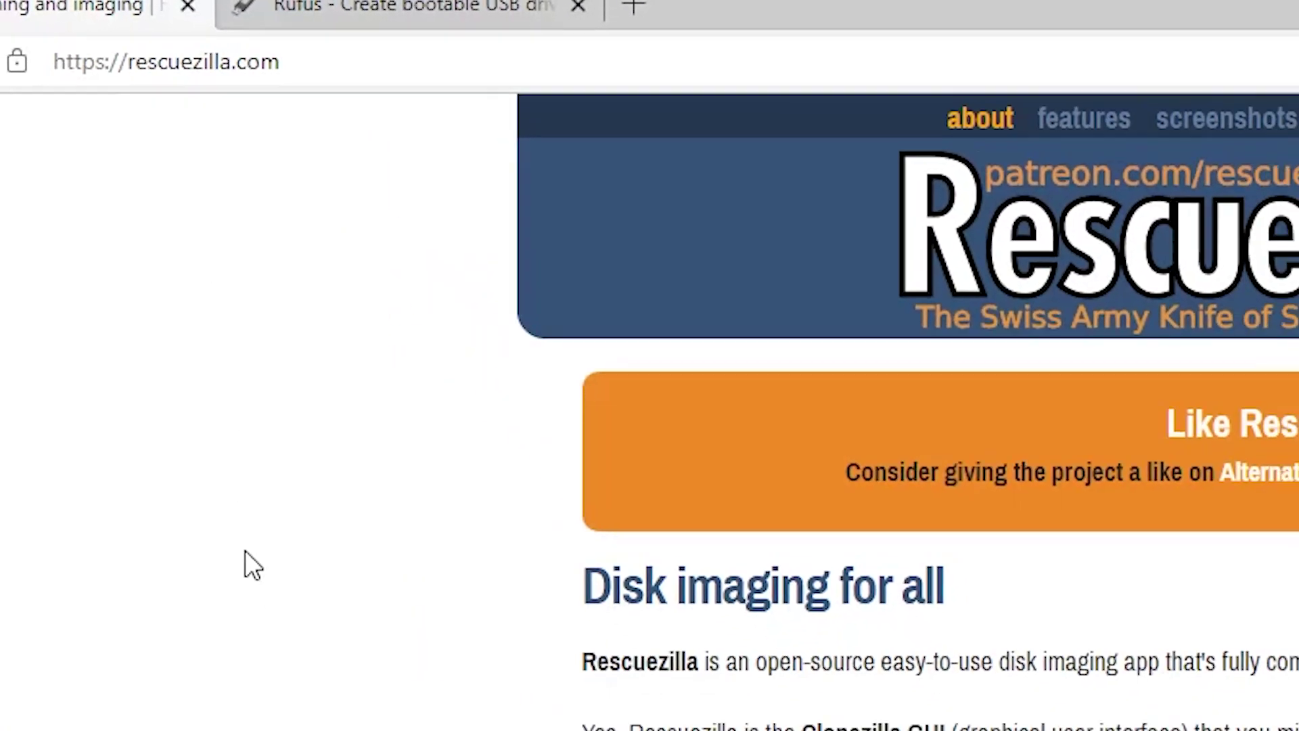
{"action": "scroll", "coordinate": [594, 372], "scroll_direction": "down", "scroll_amount": 3}
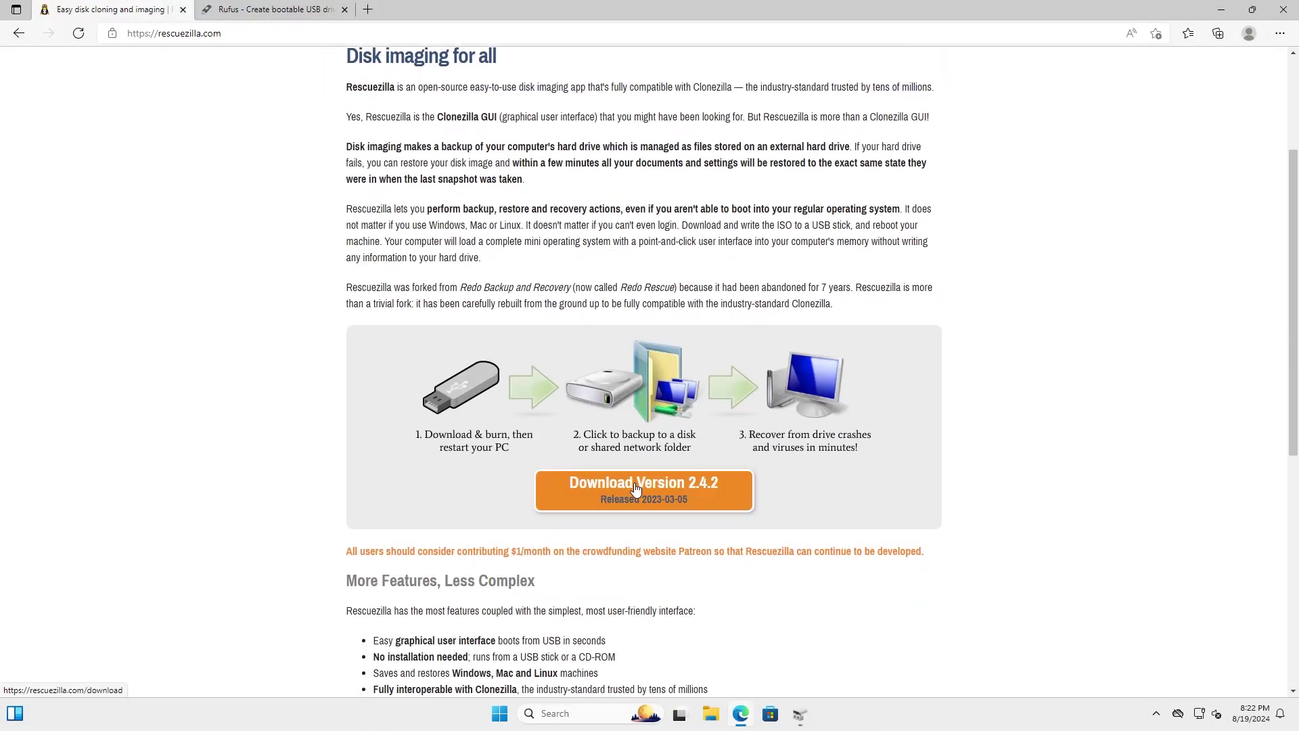
{"action": "left_click", "coordinate": [629, 487]}
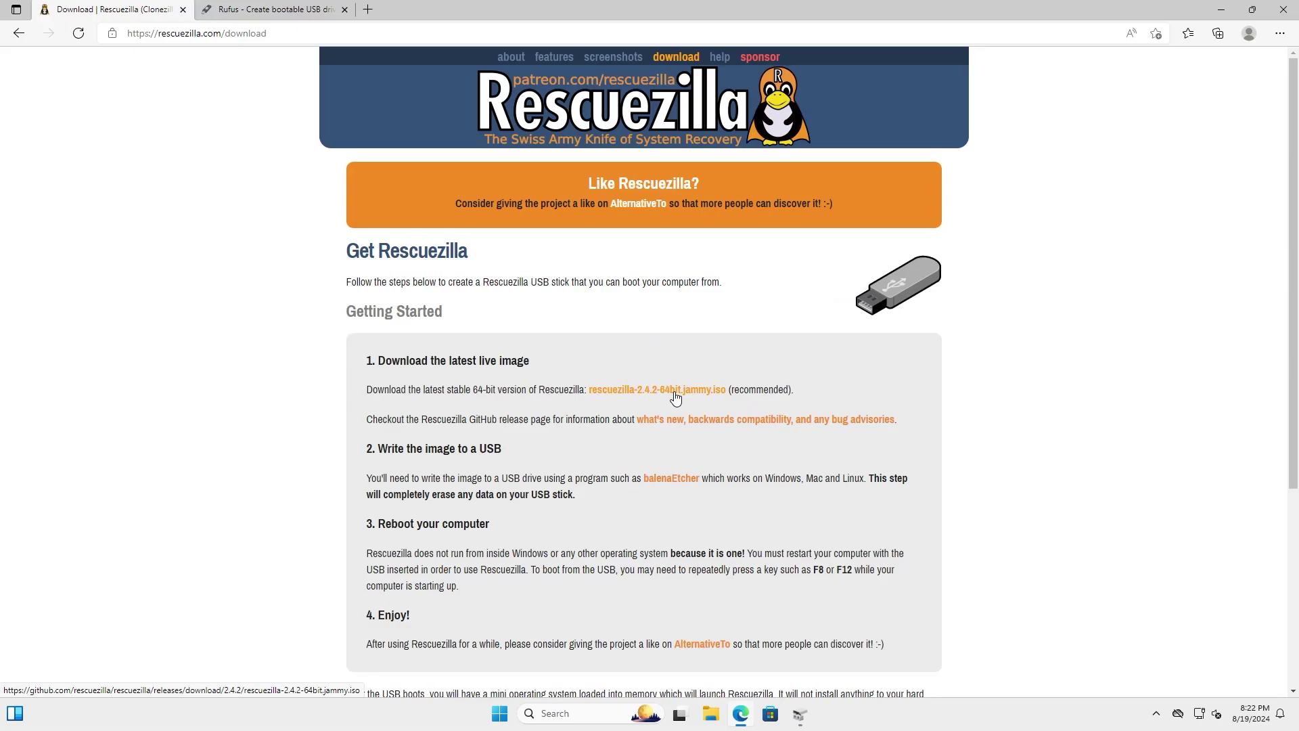
{"action": "left_click", "coordinate": [271, 9]}
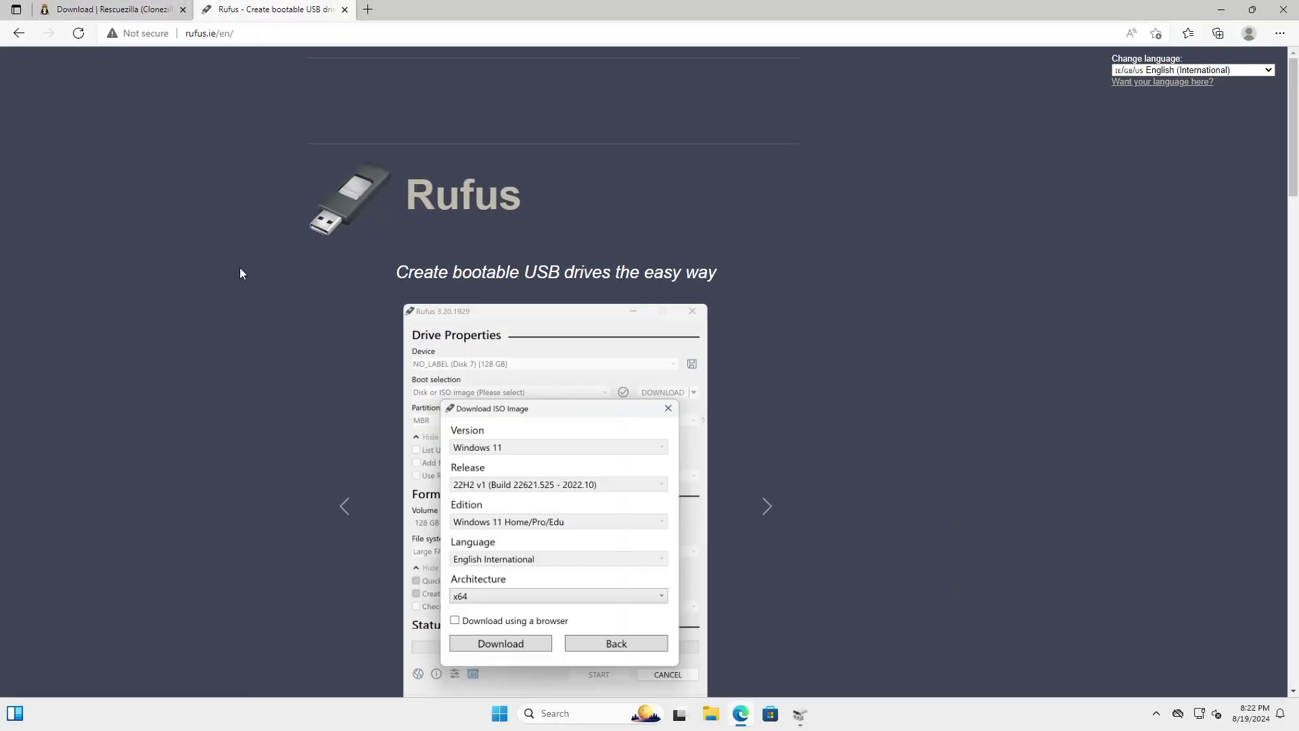
{"action": "scroll", "coordinate": [261, 299], "scroll_direction": "down", "scroll_amount": 10}
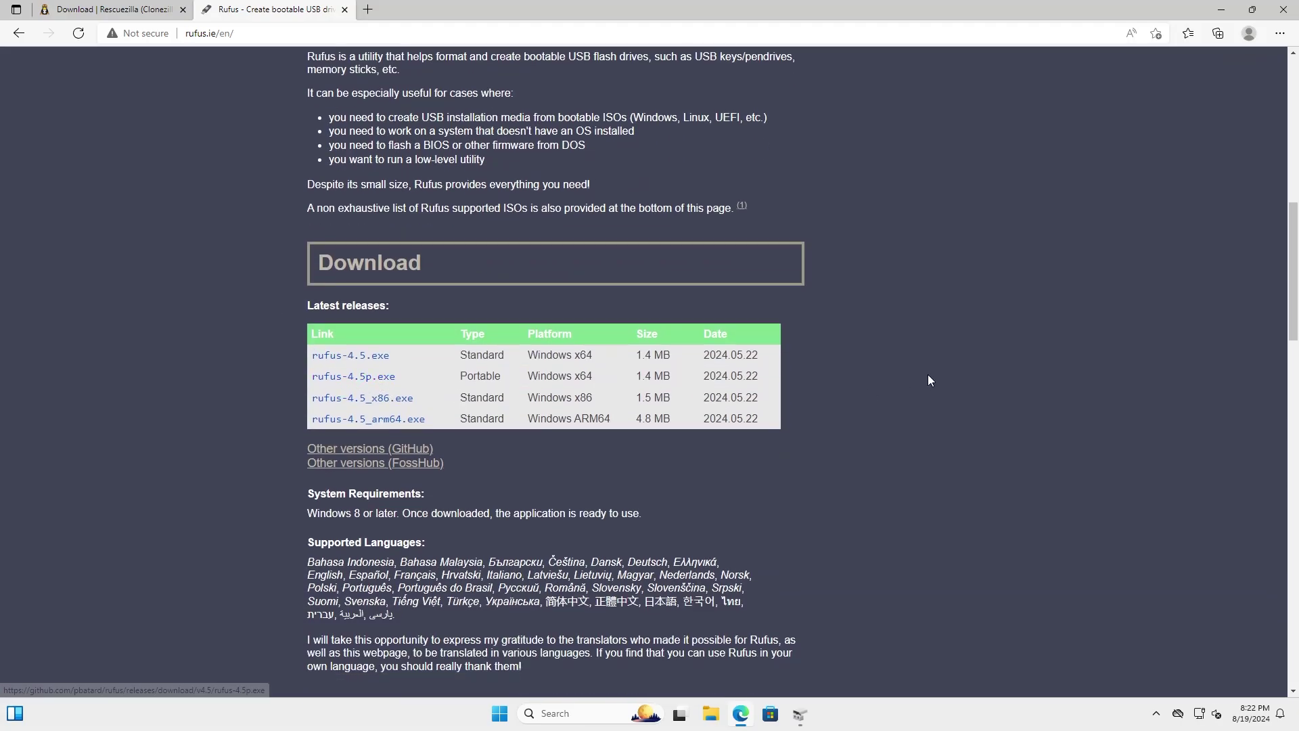
- Launch portable rufus-4.5p from Downloads, approving admin rights and online update checks
{"action": "left_click", "coordinate": [711, 713]}
{"action": "mouse_move", "coordinate": [753, 726]}
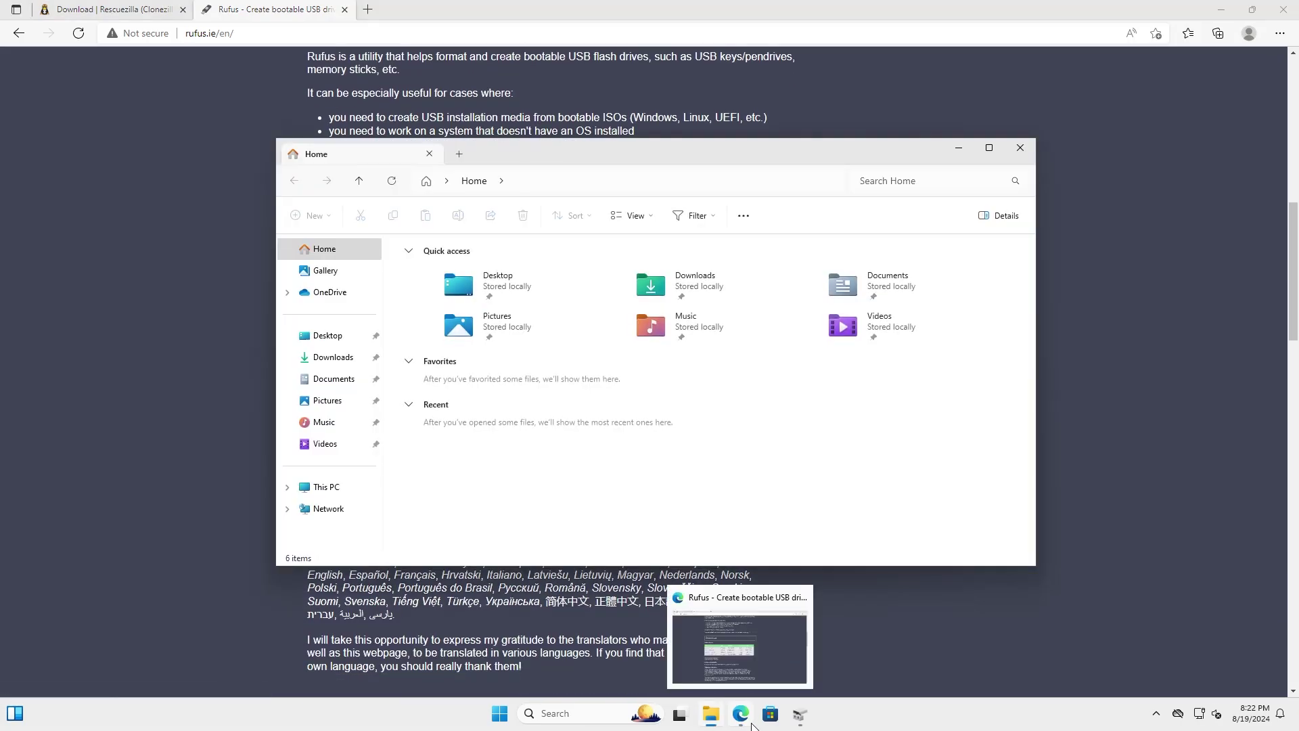
{"action": "left_click", "coordinate": [348, 365]}
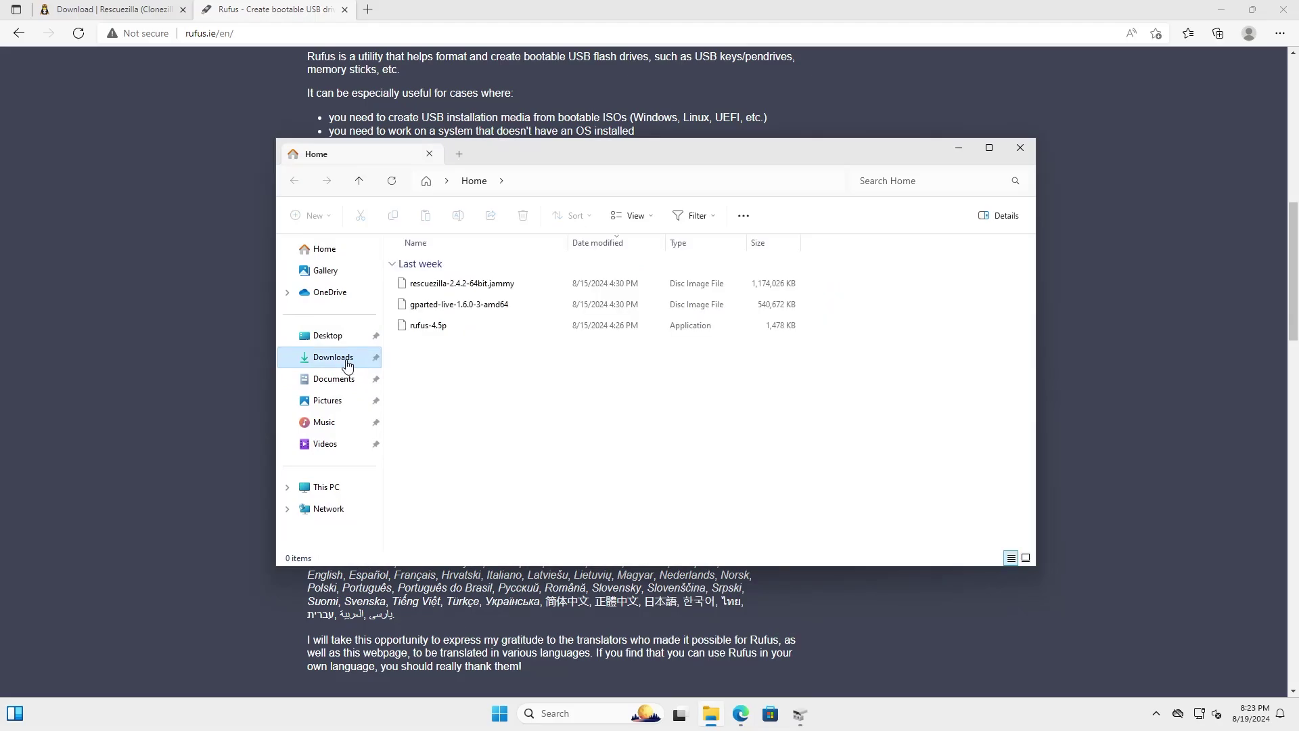
{"action": "double_click", "coordinate": [430, 327]}
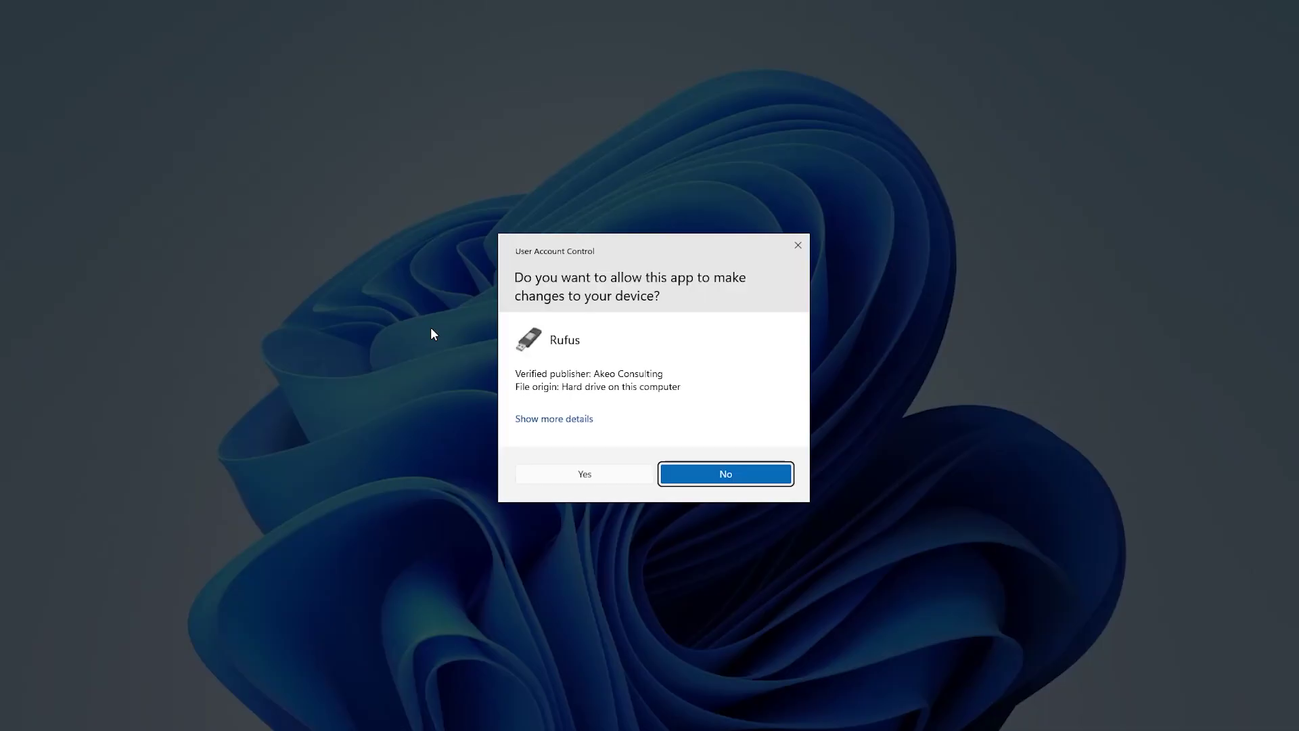
{"action": "left_click", "coordinate": [601, 479]}
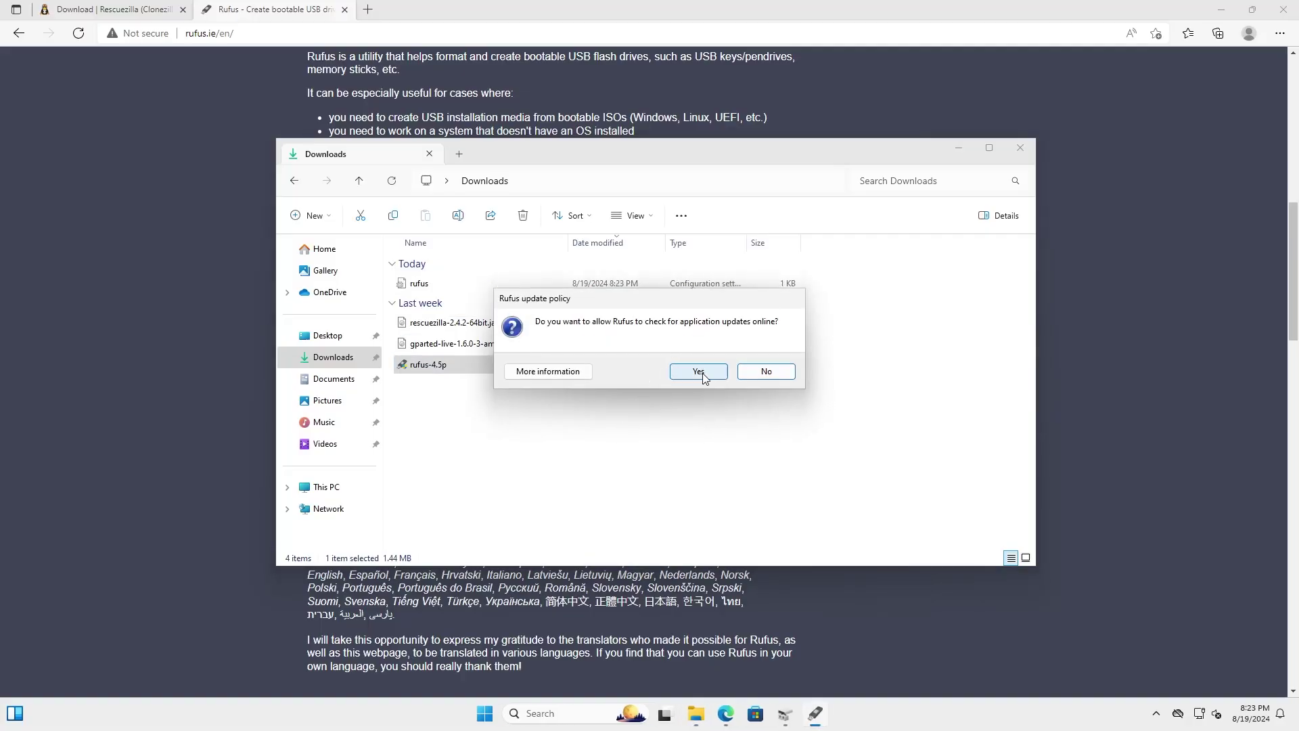
{"action": "left_click", "coordinate": [699, 371]}
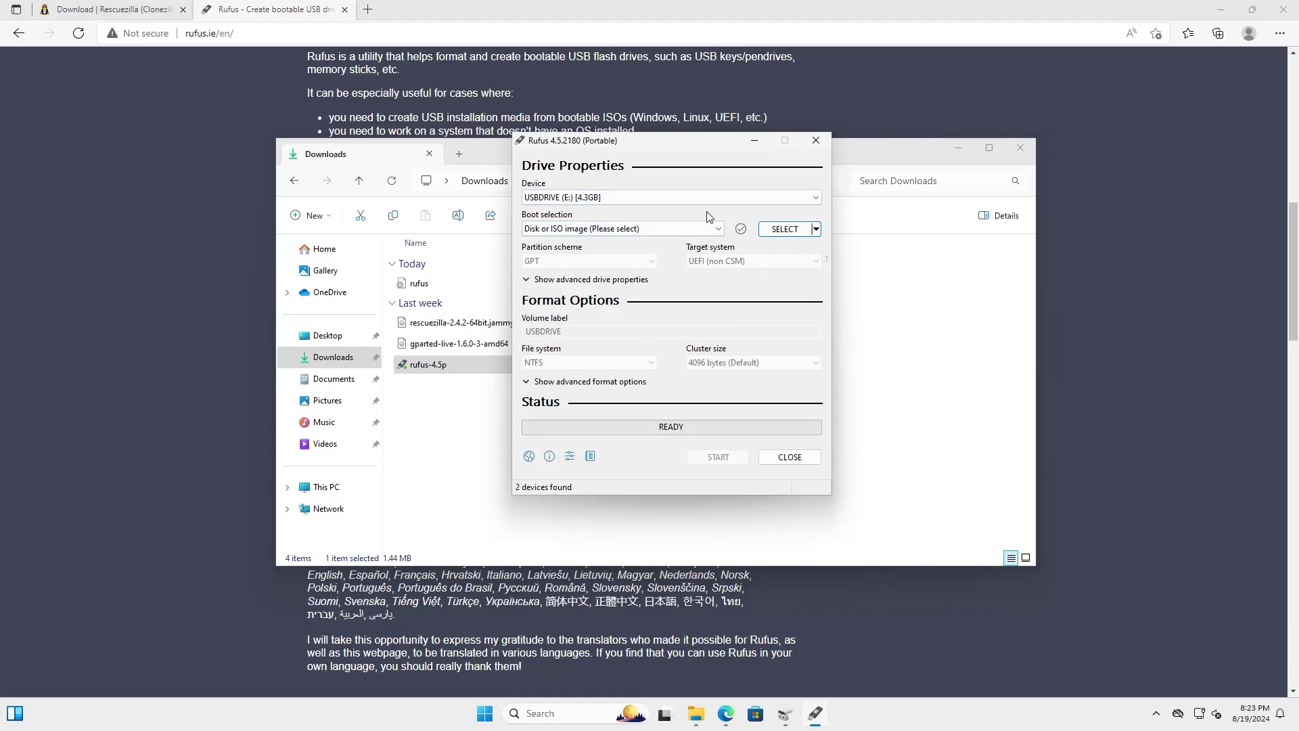
- Choose rescuezilla-2.4.2-64bit.jammy.iso as the boot image and set the partition scheme to GPT
{"action": "left_click", "coordinate": [780, 231]}
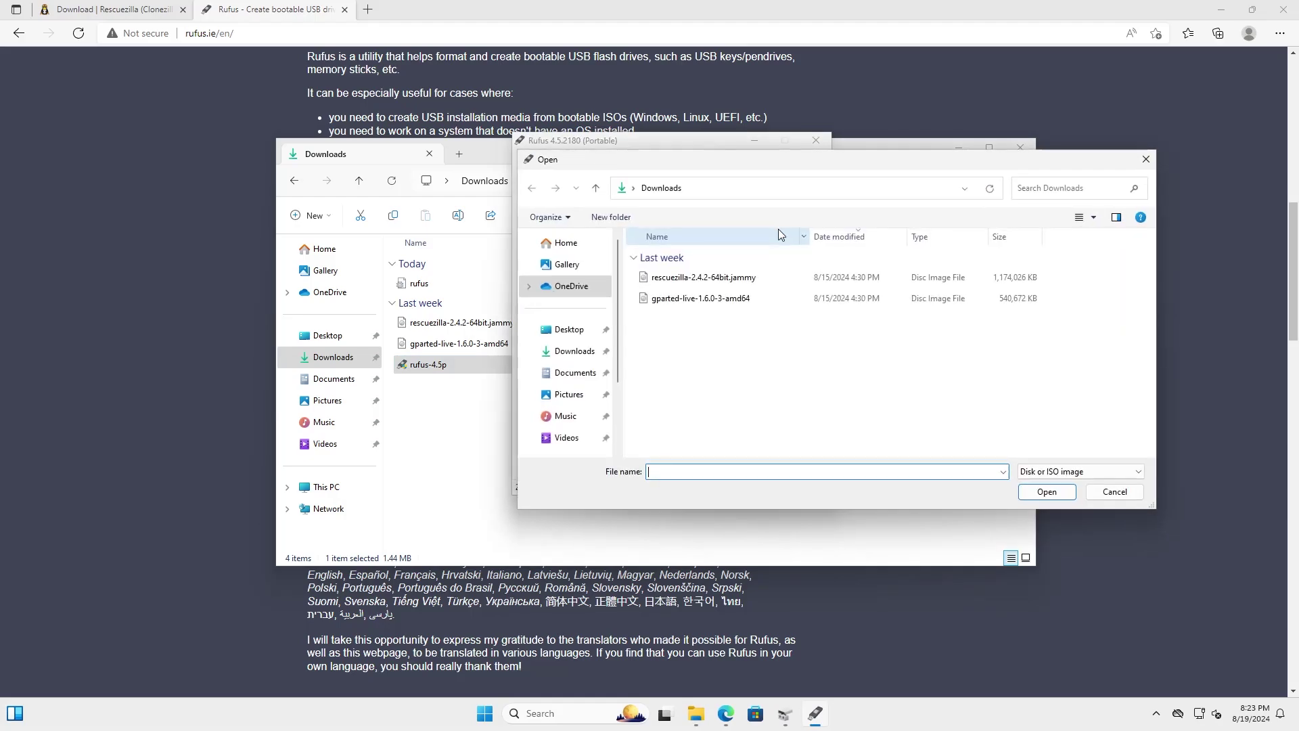
{"action": "double_click", "coordinate": [704, 278]}
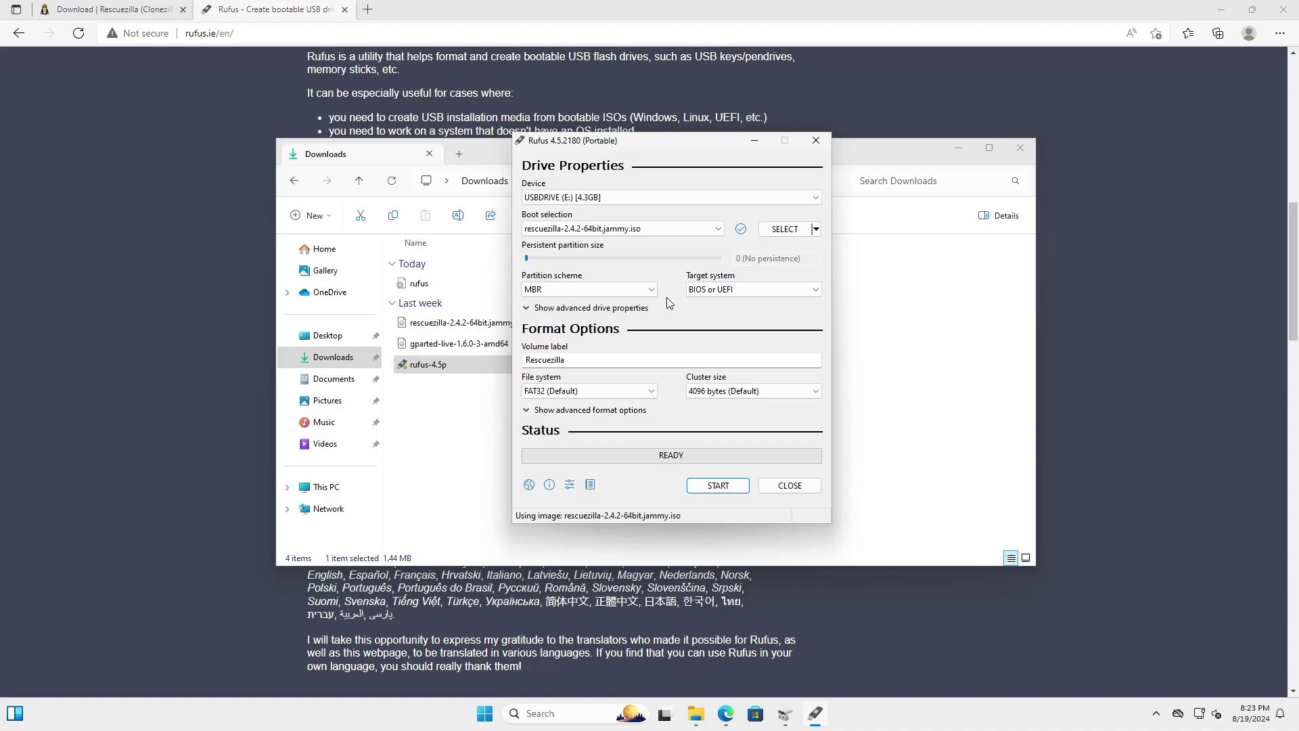
{"action": "left_click", "coordinate": [636, 290]}
{"action": "left_click", "coordinate": [587, 309]}
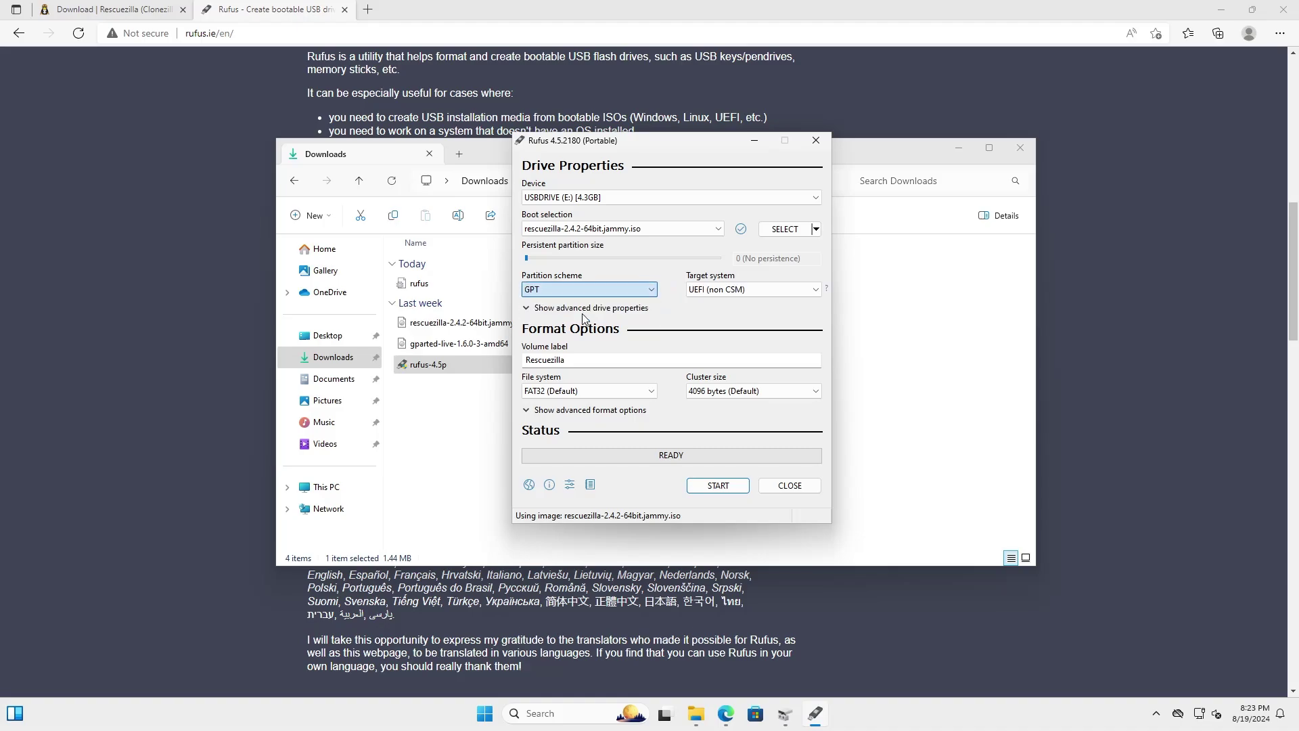
- Write the image to the USB drive in ISO mode, accepting the erase, then close Rufus
{"action": "left_click", "coordinate": [717, 485]}
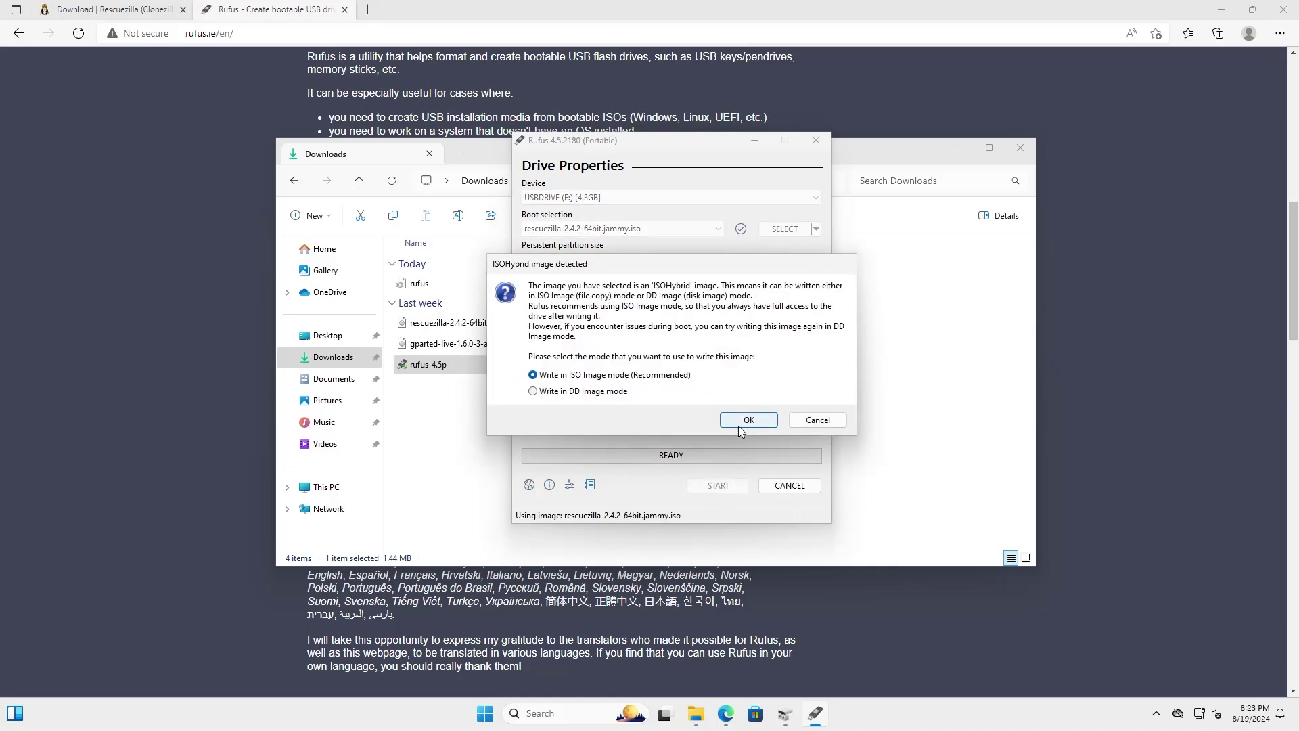
{"action": "left_click", "coordinate": [739, 421]}
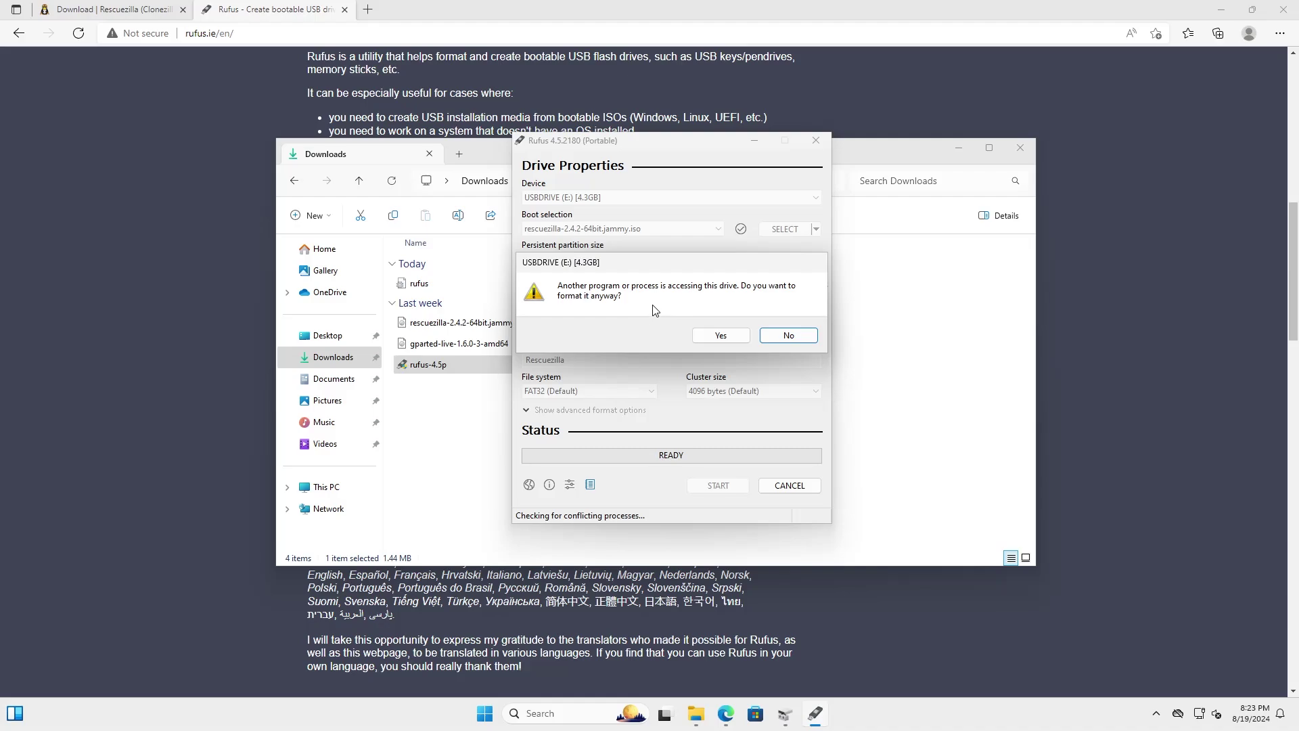
{"action": "left_click", "coordinate": [722, 336]}
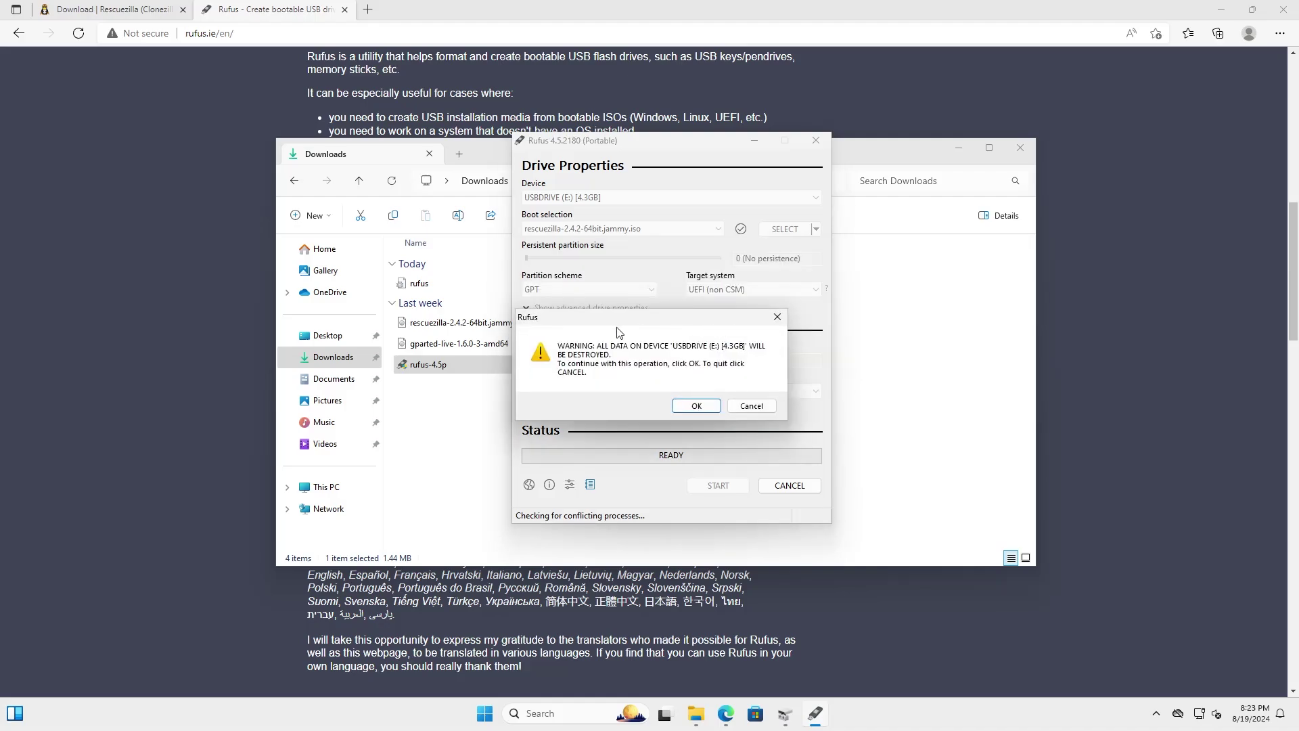
{"action": "left_click", "coordinate": [686, 408]}
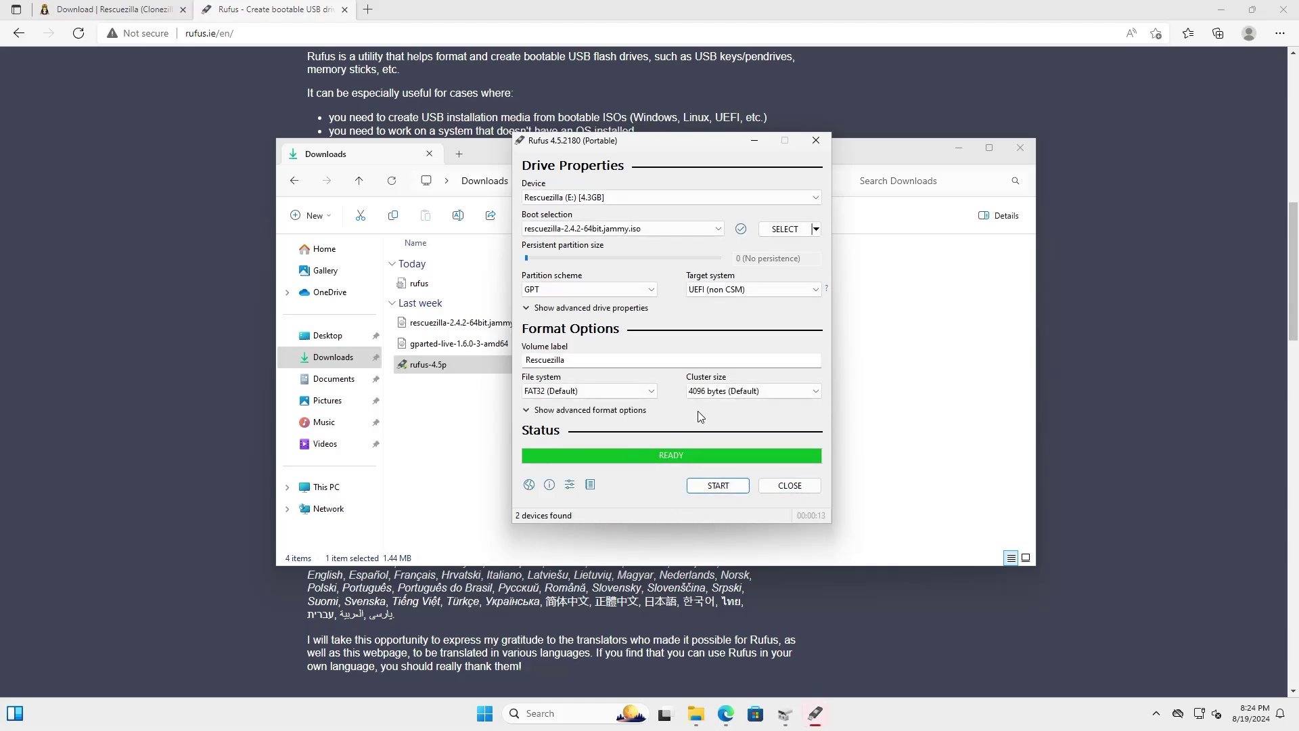
{"action": "left_click", "coordinate": [802, 486]}
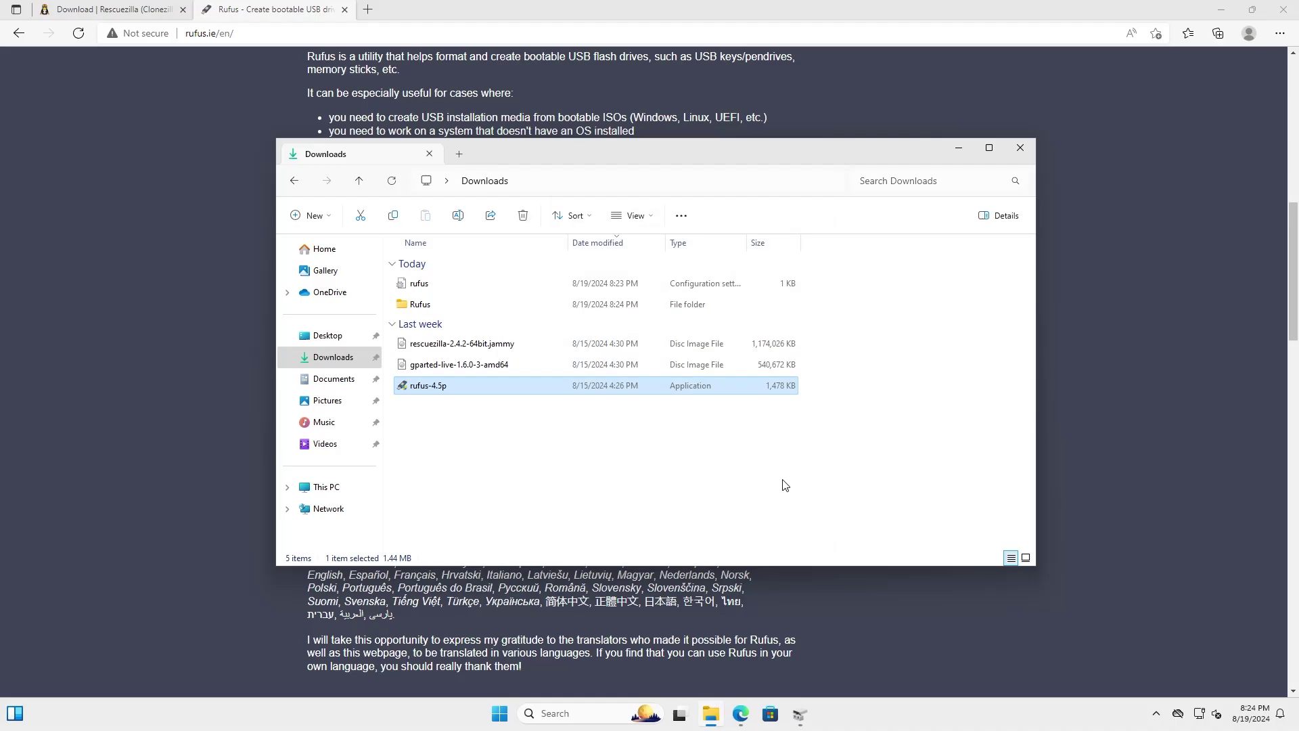
- Restart Windows 11 from the Start menu's power options
{"action": "left_click", "coordinate": [499, 713]}
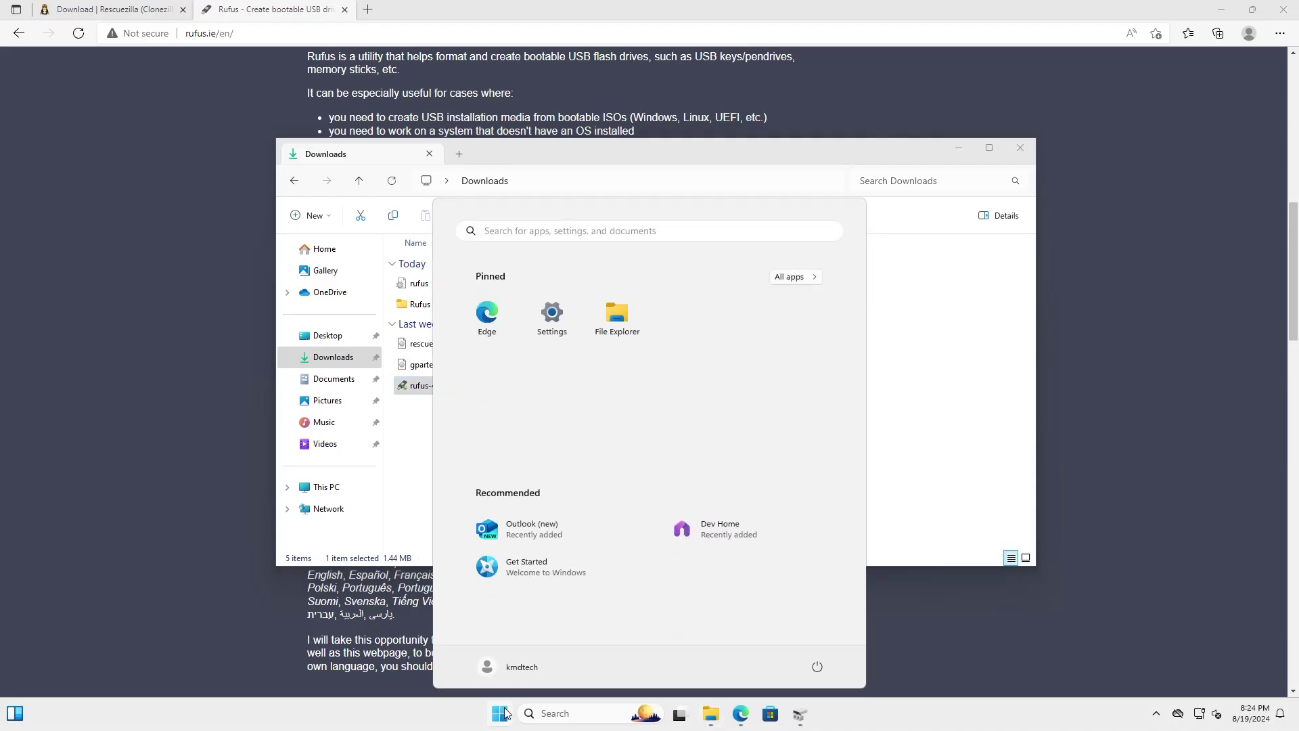
{"action": "left_click", "coordinate": [815, 662]}
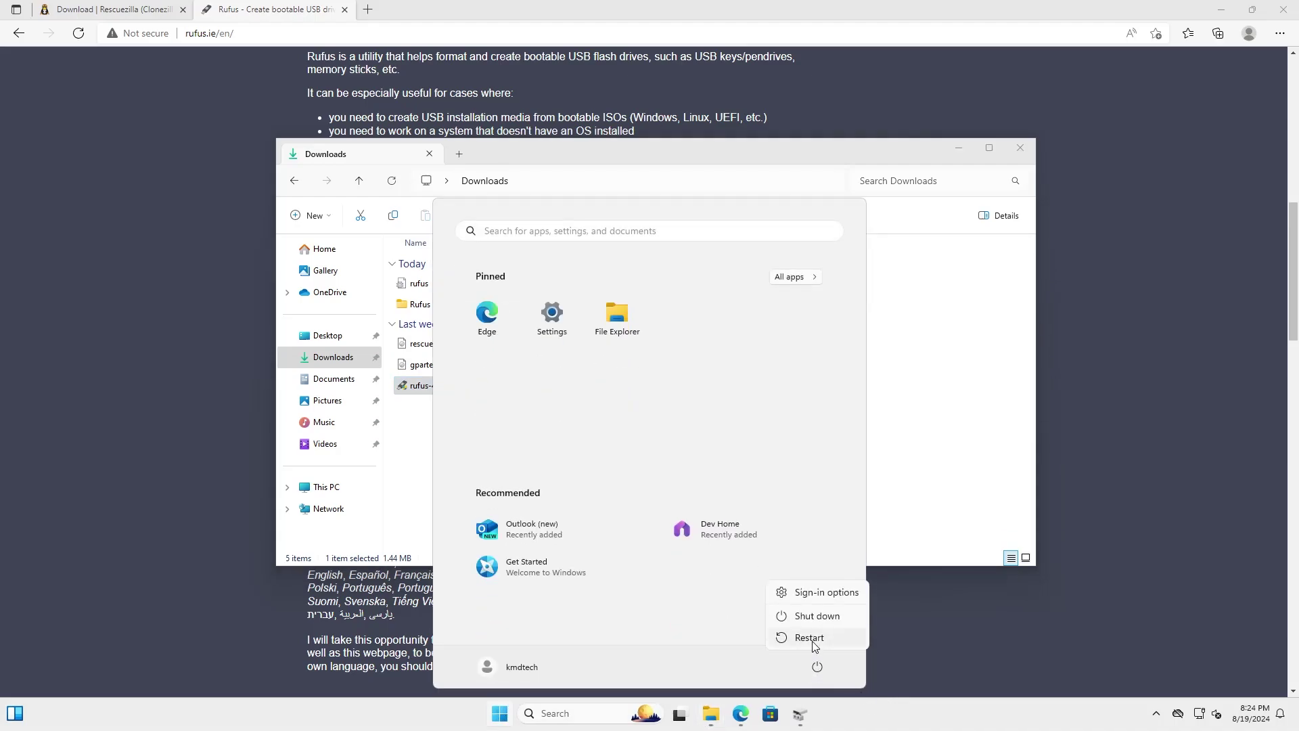
{"action": "left_click", "coordinate": [812, 640]}
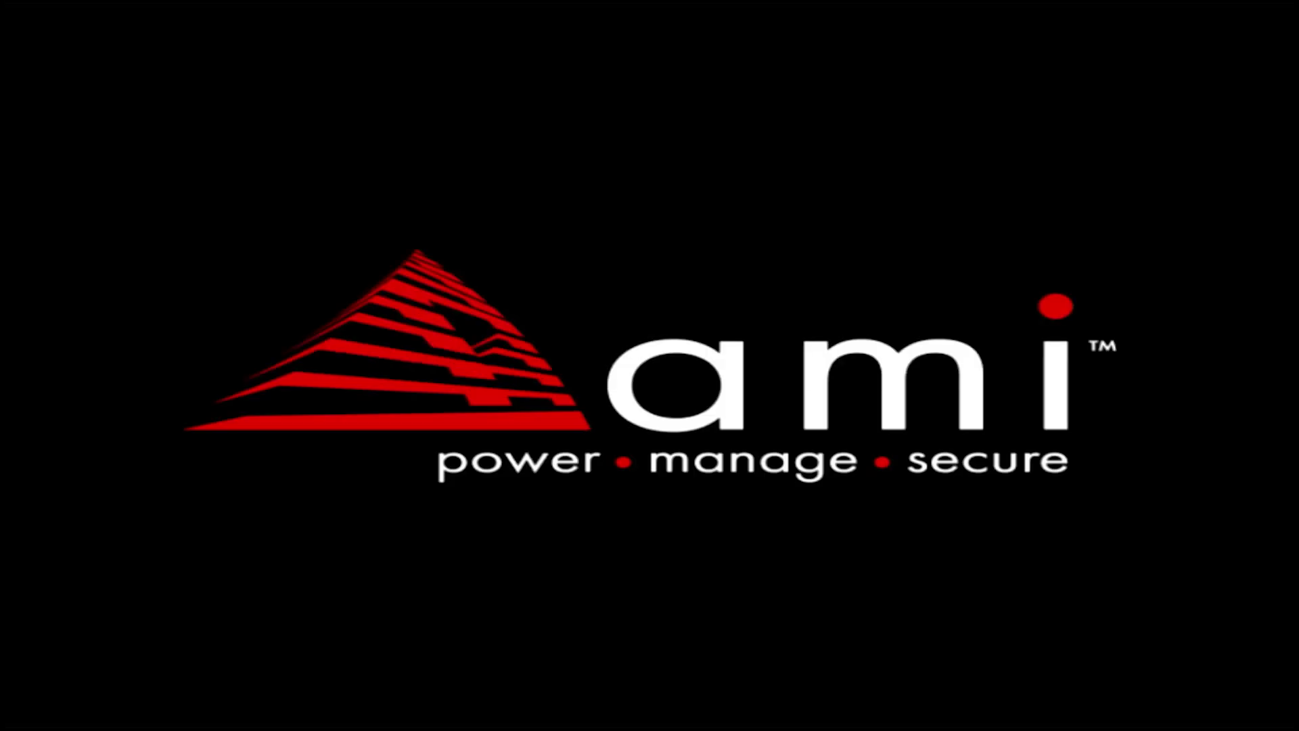
- Enter BIOS with Del, set Secure Boot to Disabled, check the Boot tab, then reach Save & Exit
{"action": "key", "text": "Delete"}
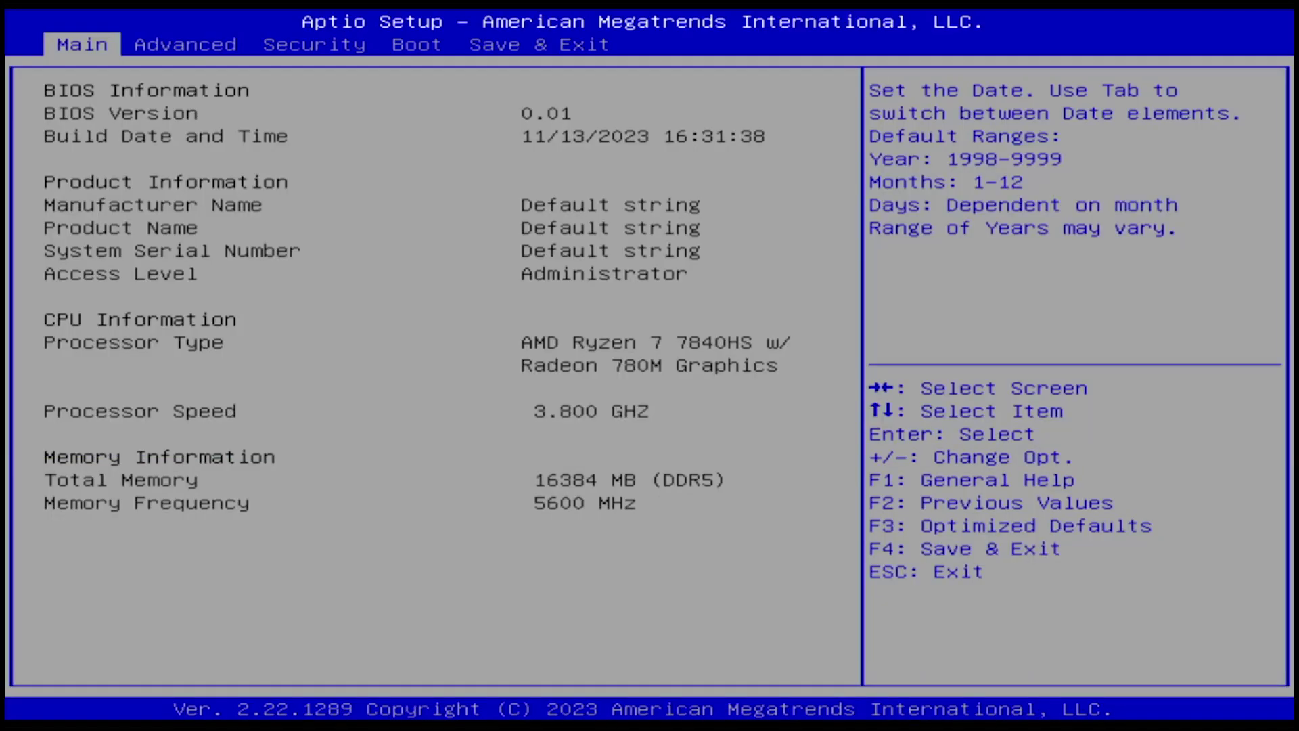
{"action": "key", "text": "Right"}
{"action": "key", "text": "Right"}
{"action": "key", "text": "Down"}
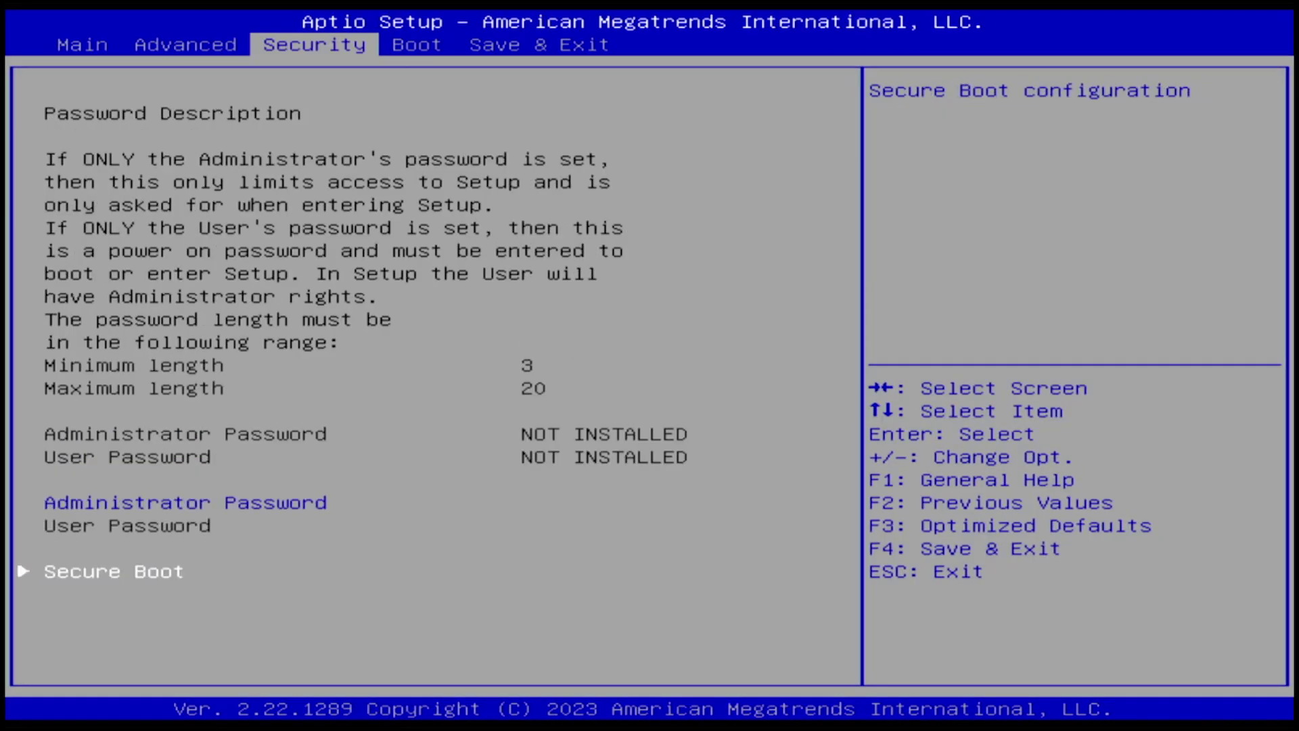
{"action": "key", "text": "Return"}
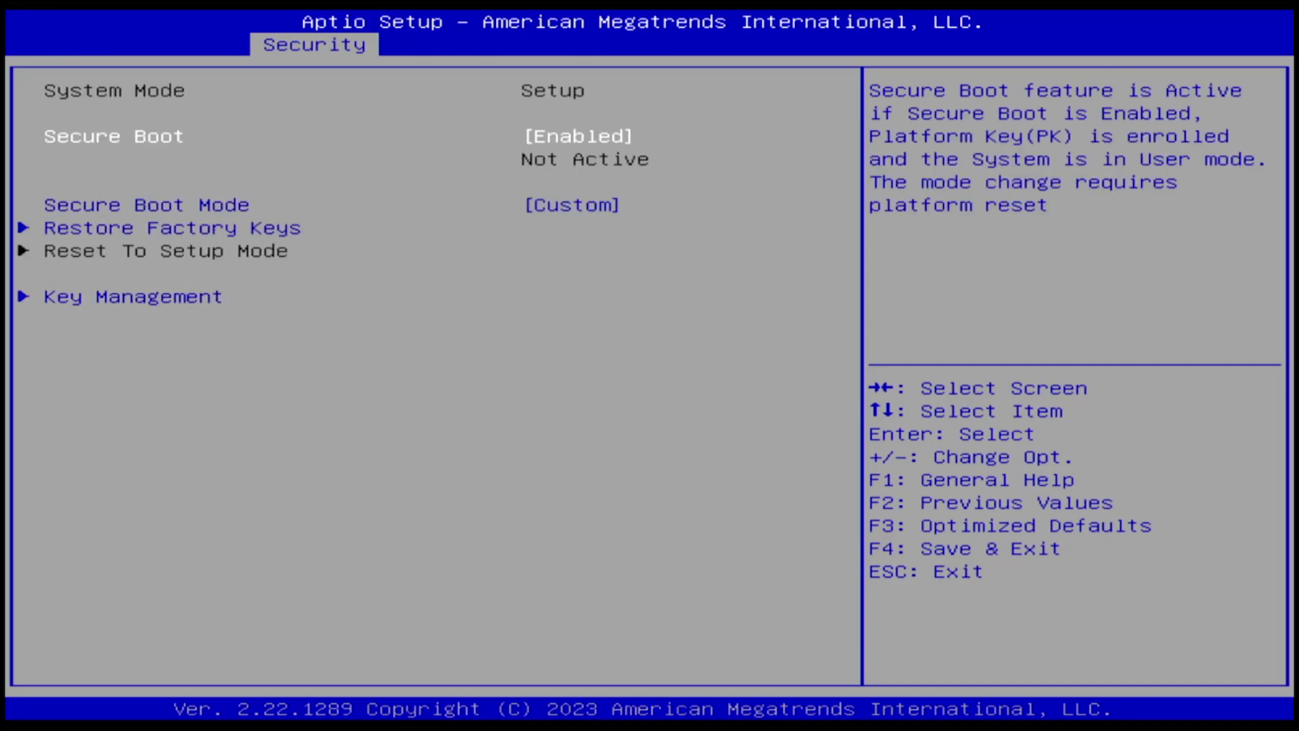
{"action": "key", "text": "Return"}
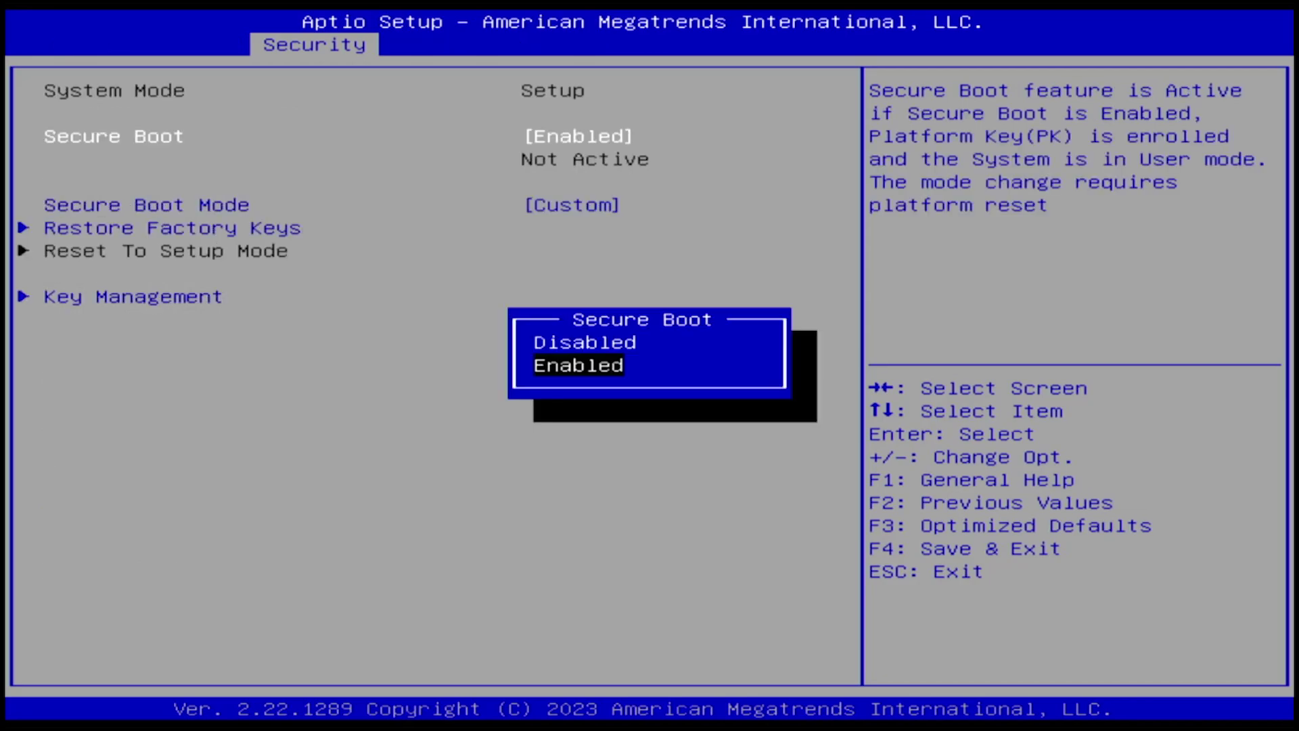
{"action": "key", "text": "Up"}
{"action": "key", "text": "Return"}
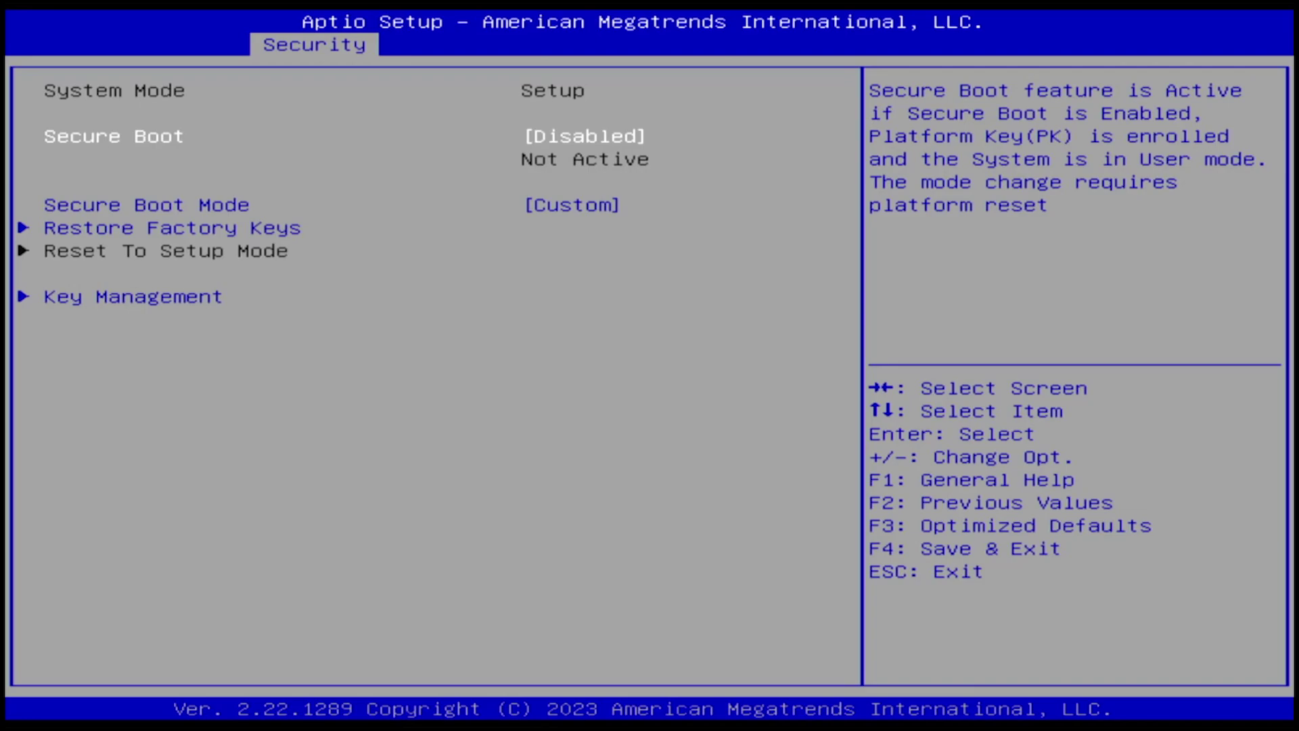
{"action": "key", "text": "Escape"}
{"action": "key", "text": "Right"}
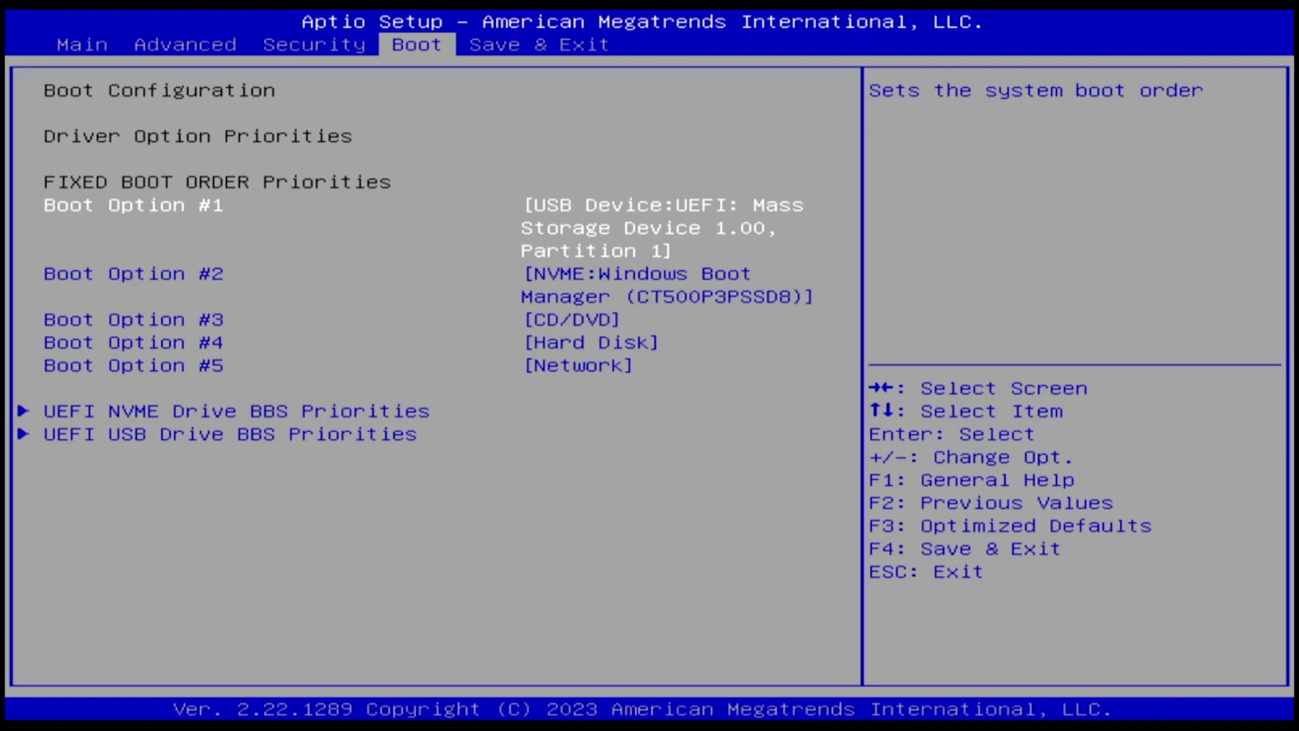
{"action": "key", "text": "Right"}
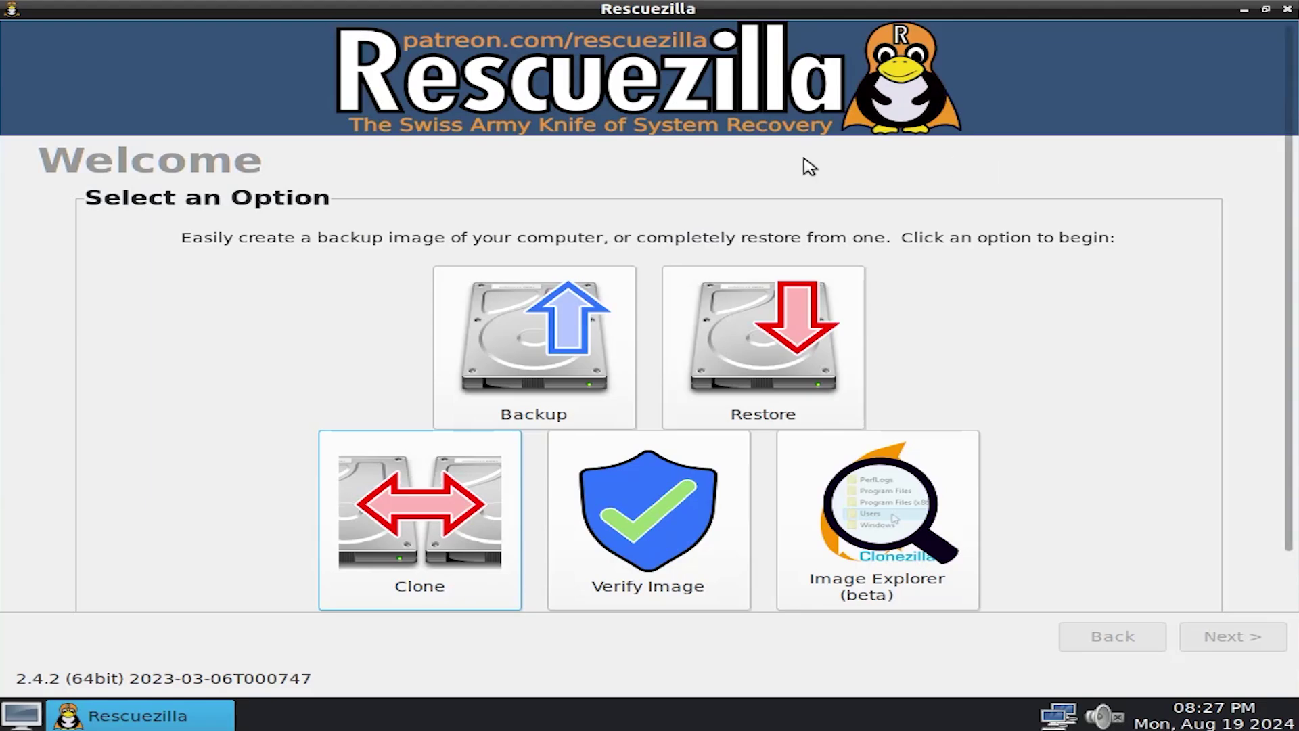
- Start a Clone from the 488GB drive #1 to the 976GB drive #2, reviewing all partitions
{"action": "left_click", "coordinate": [433, 545]}
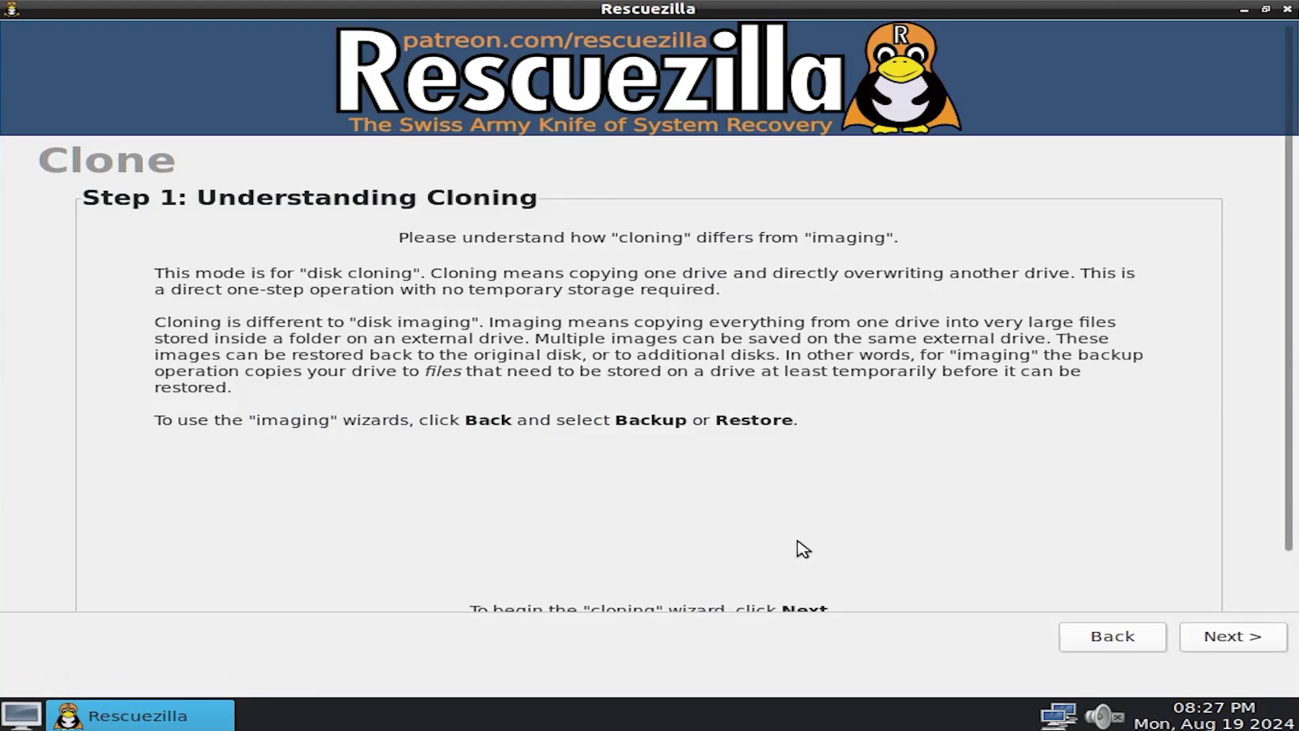
{"action": "left_click", "coordinate": [1234, 639]}
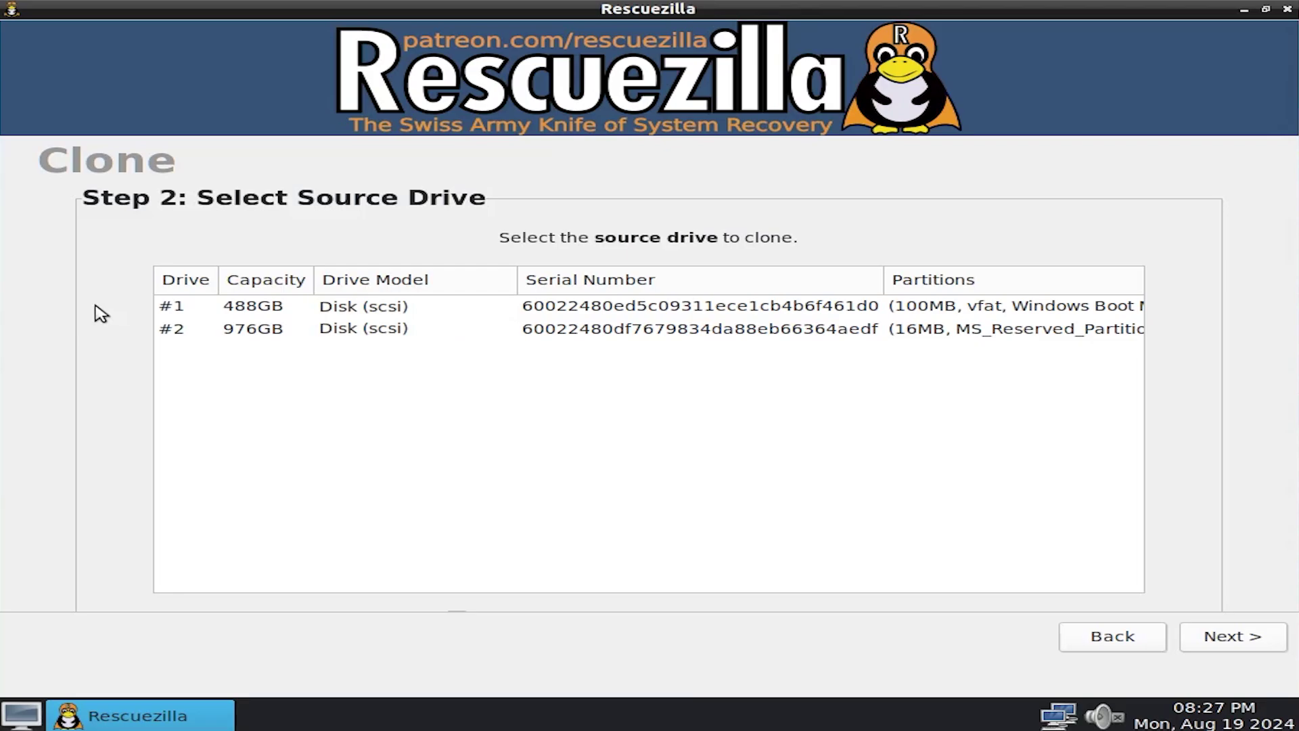
{"action": "left_click", "coordinate": [162, 309]}
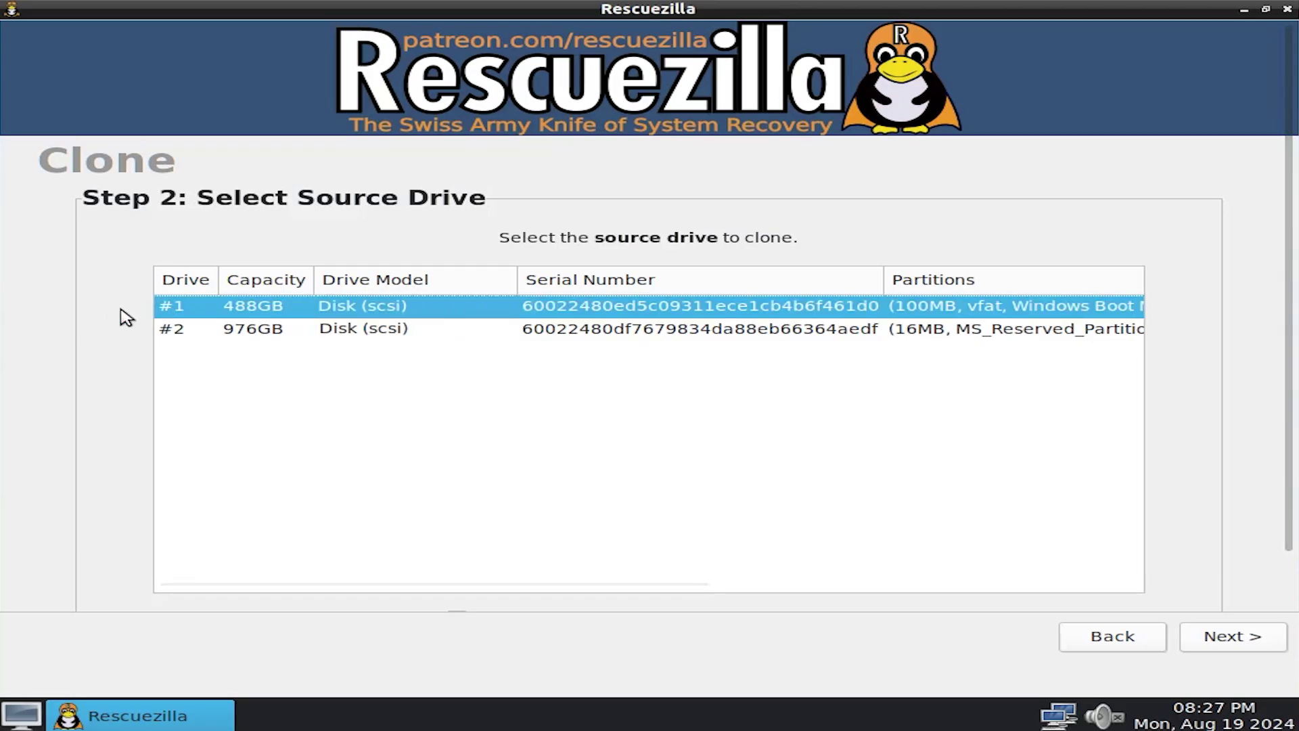
{"action": "left_click", "coordinate": [1185, 650]}
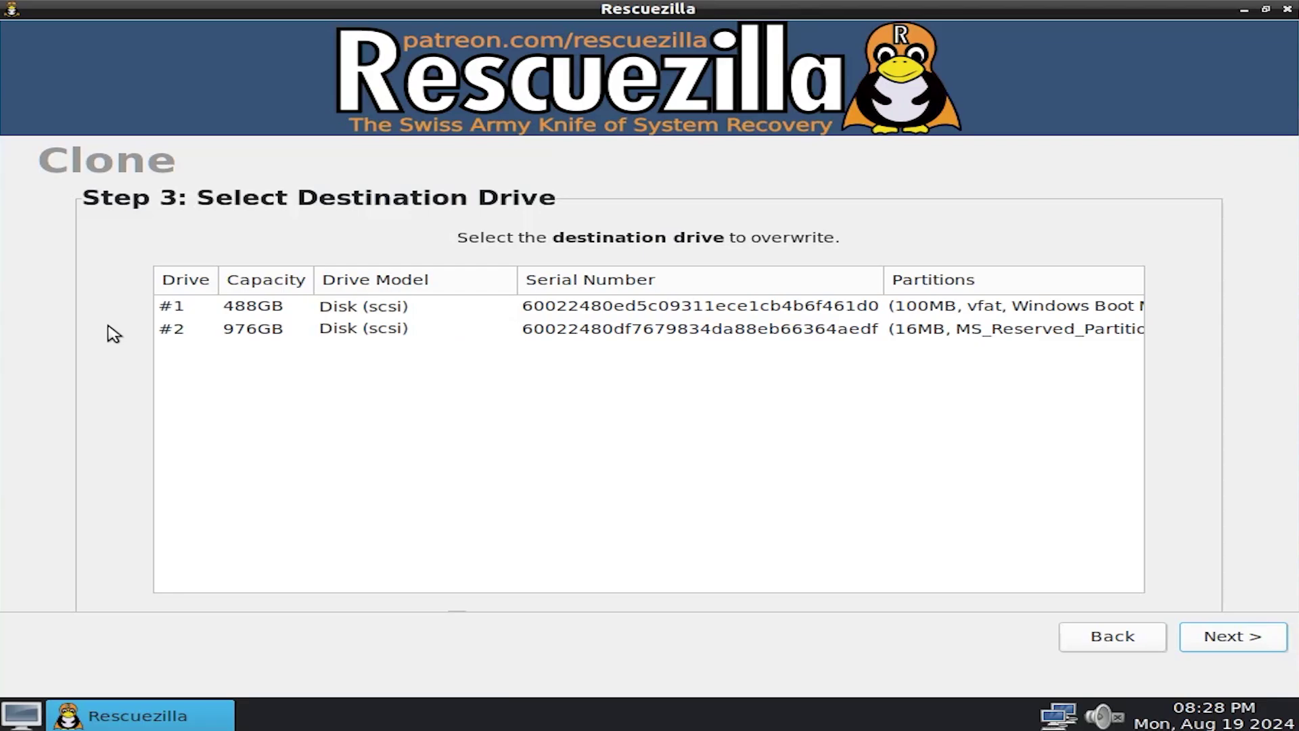
{"action": "left_click", "coordinate": [157, 329]}
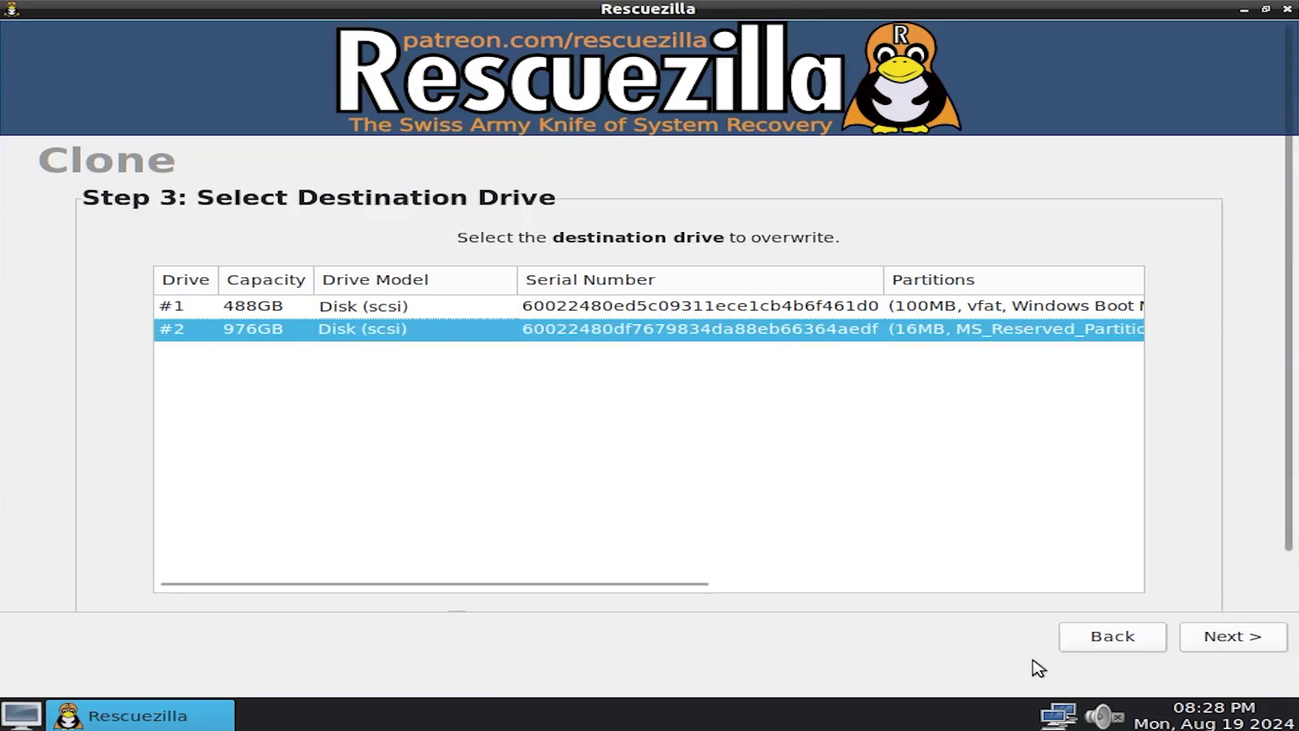
{"action": "left_click", "coordinate": [1198, 644]}
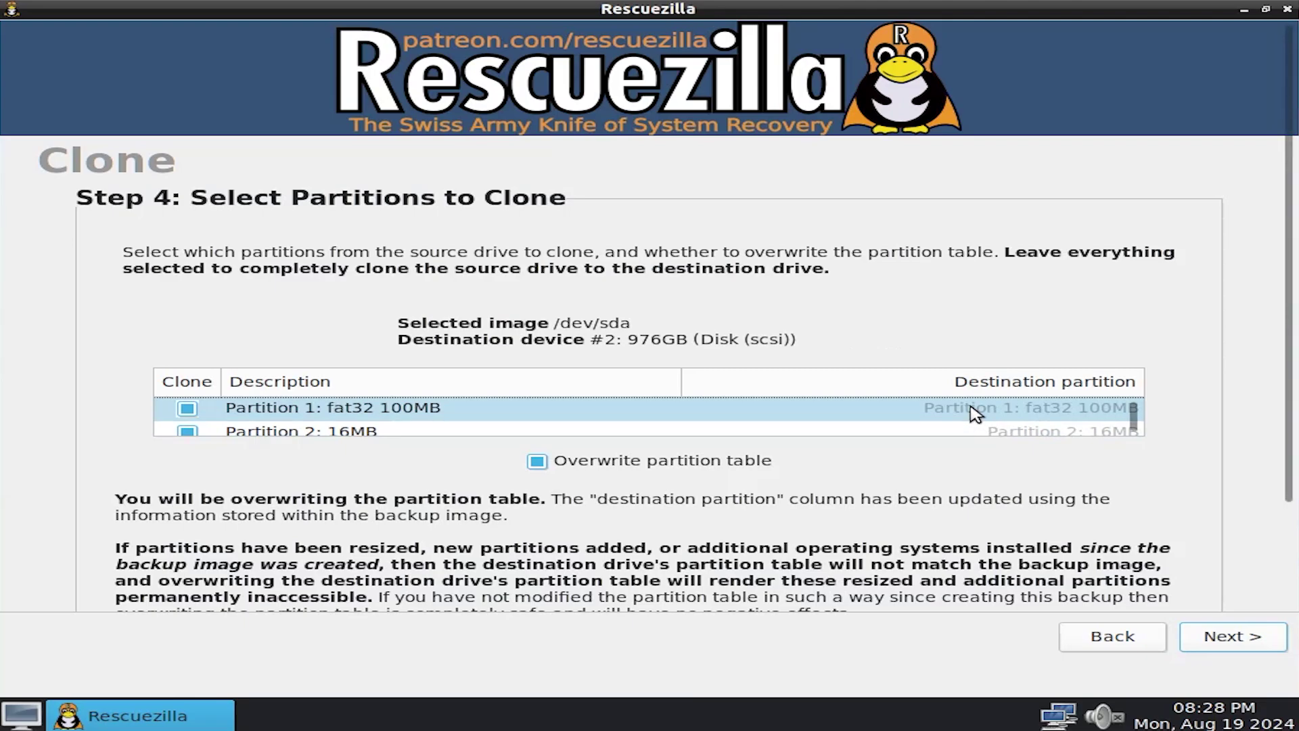
{"action": "scroll", "coordinate": [974, 413], "scroll_direction": "down", "scroll_amount": 3}
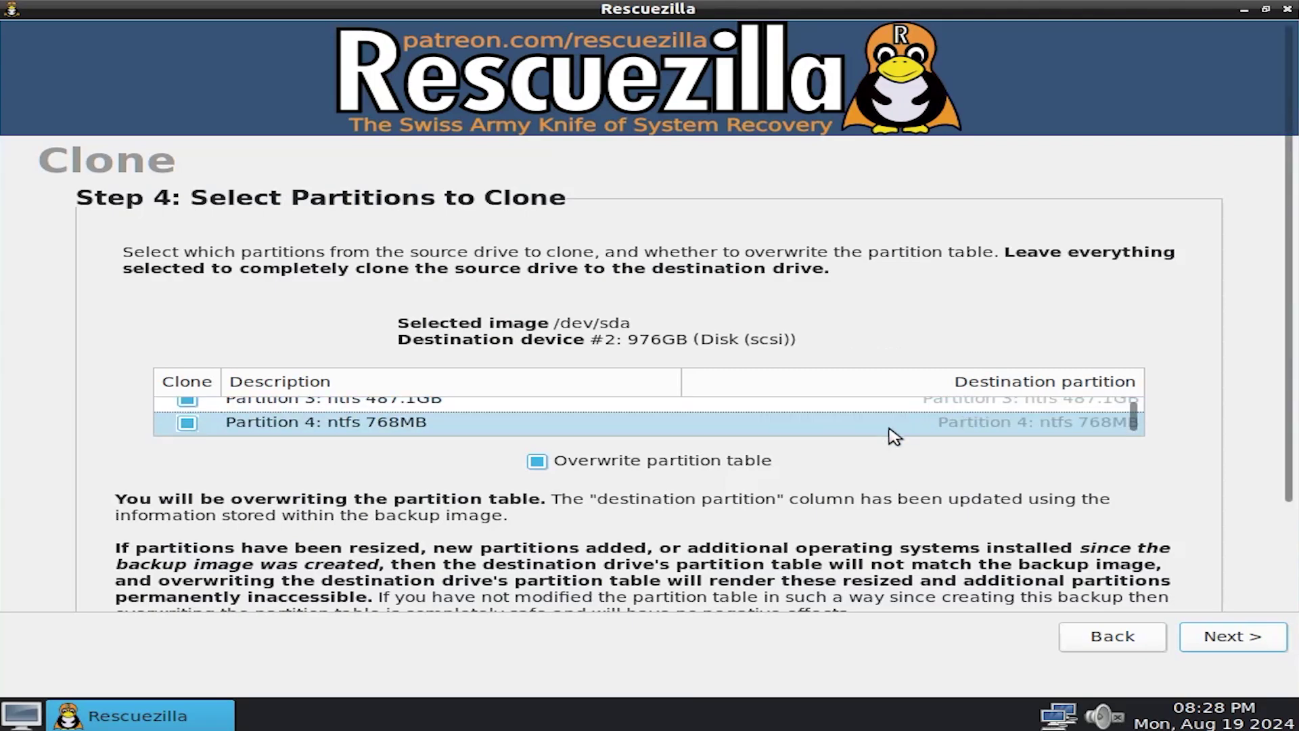
- Confirm cloning /dev/sda onto /dev/sdb, approve the overwrite, and return to the Welcome screen
{"action": "left_click", "coordinate": [1226, 643]}
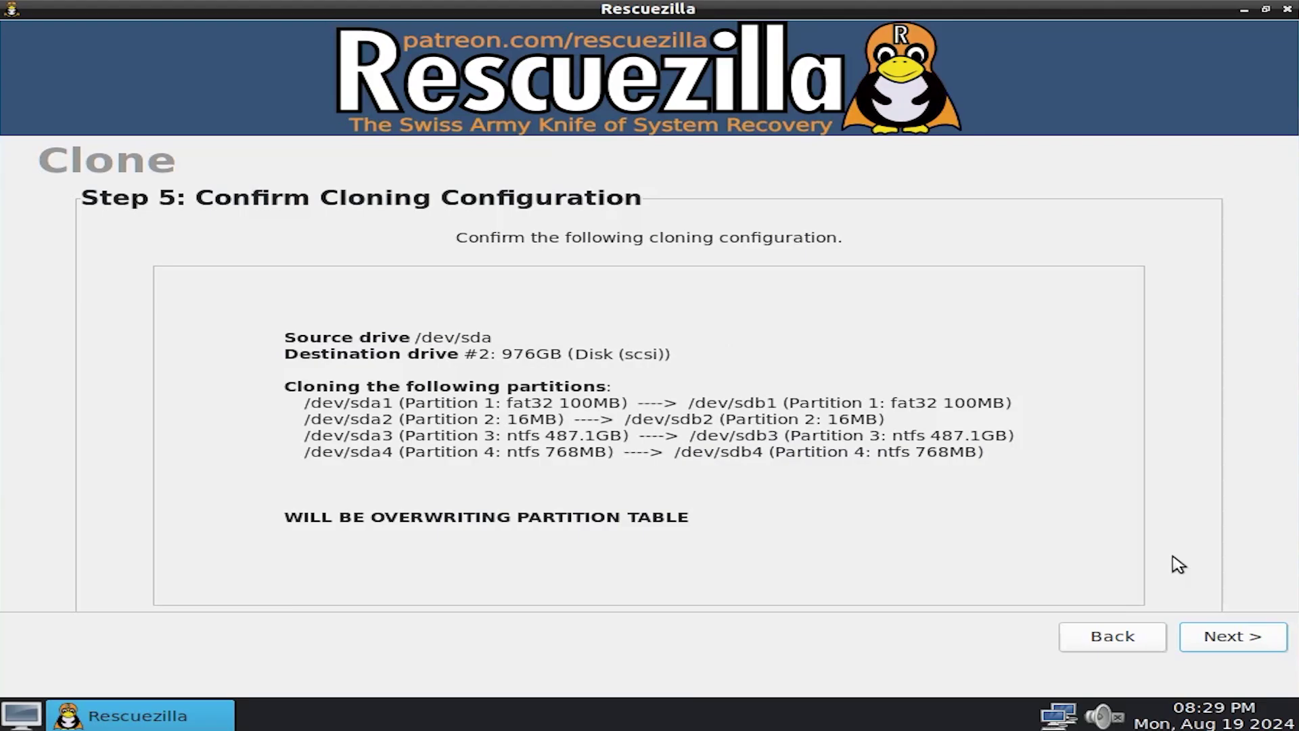
{"action": "left_click", "coordinate": [1221, 633]}
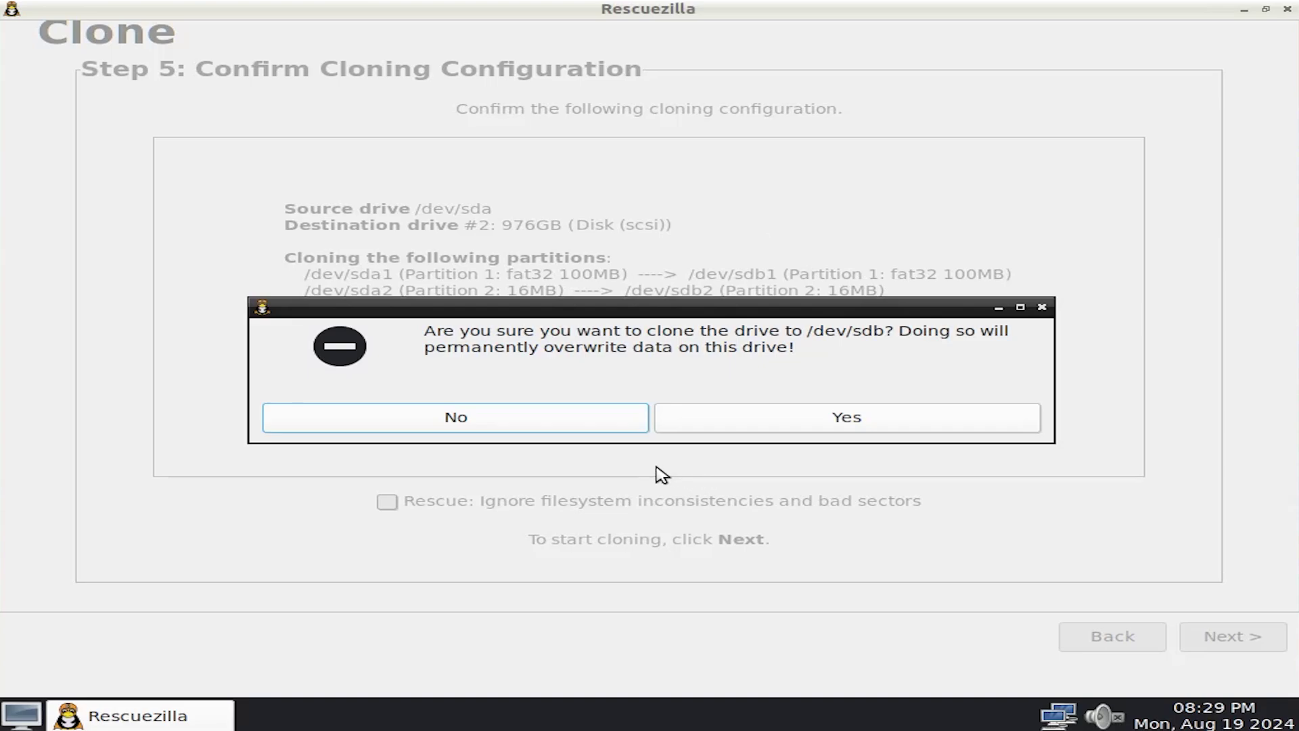
{"action": "left_click", "coordinate": [741, 425]}
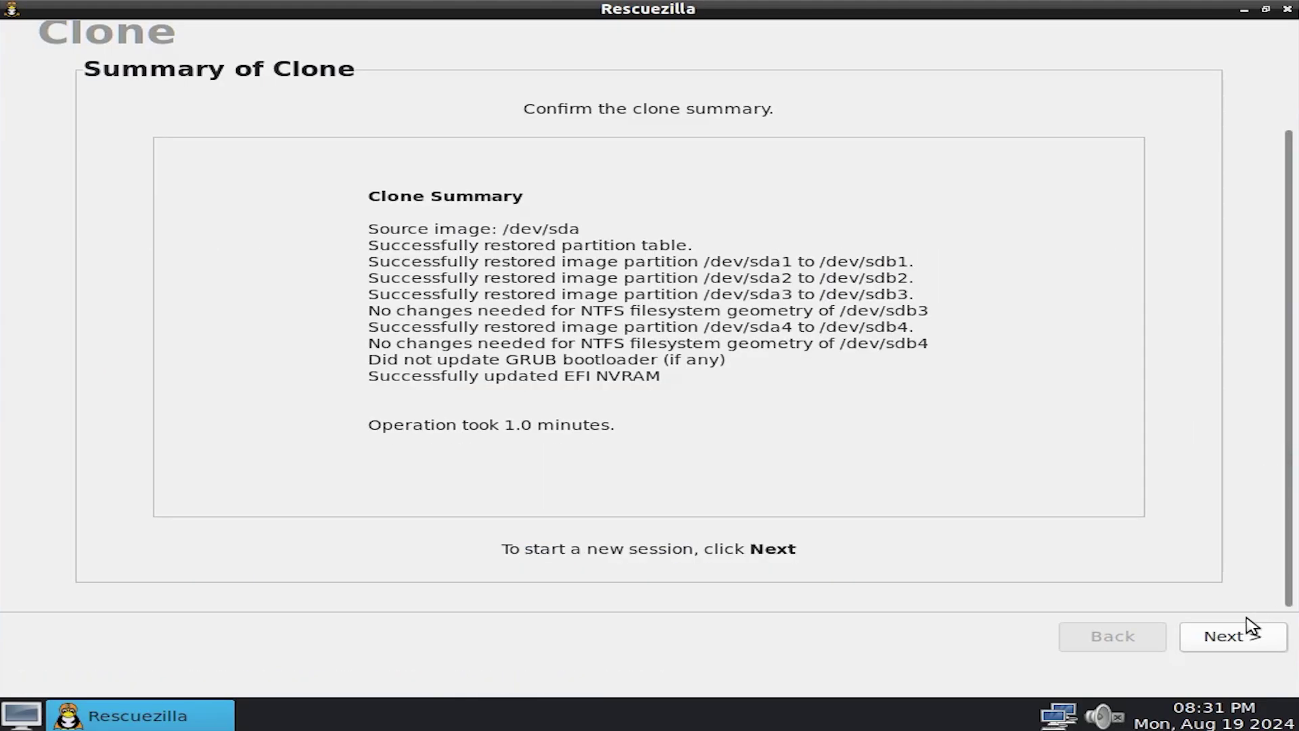
{"action": "left_click", "coordinate": [1231, 636]}
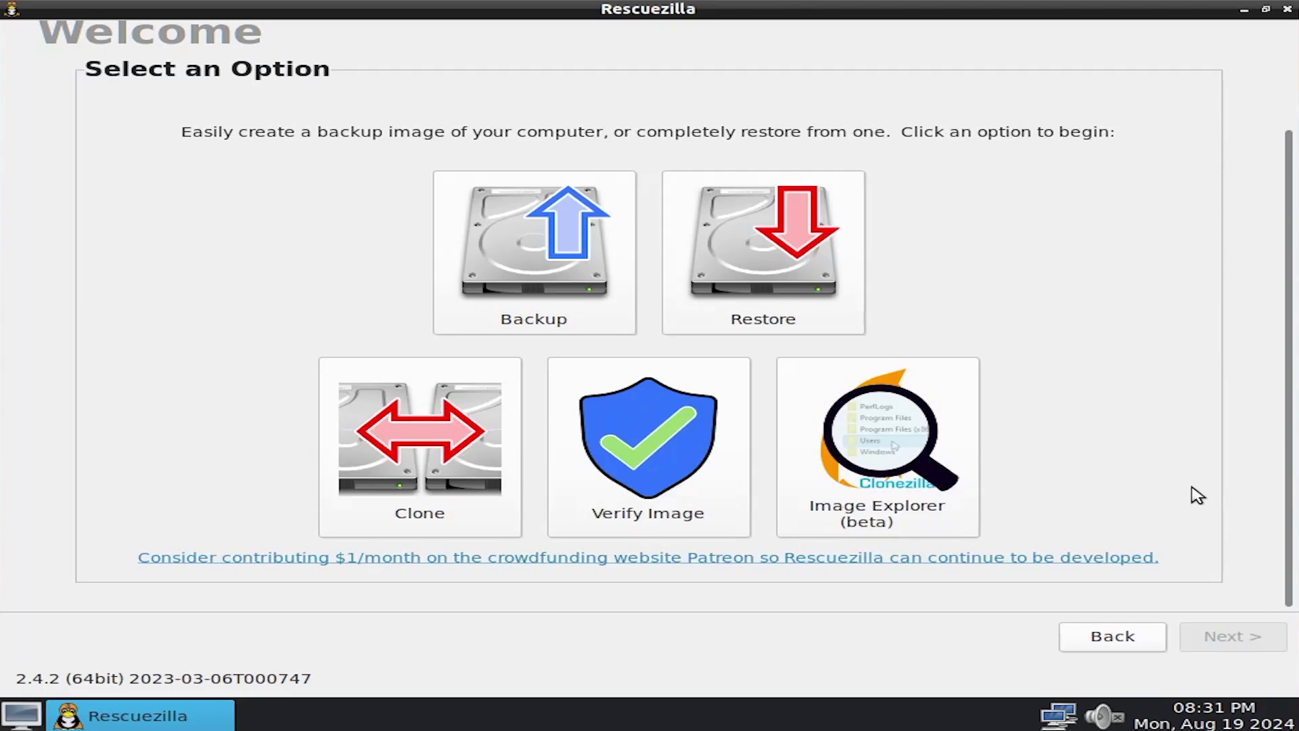
- Close Rescuezilla and choose Shutdown in the End Session dialog
{"action": "left_click", "coordinate": [1287, 9]}
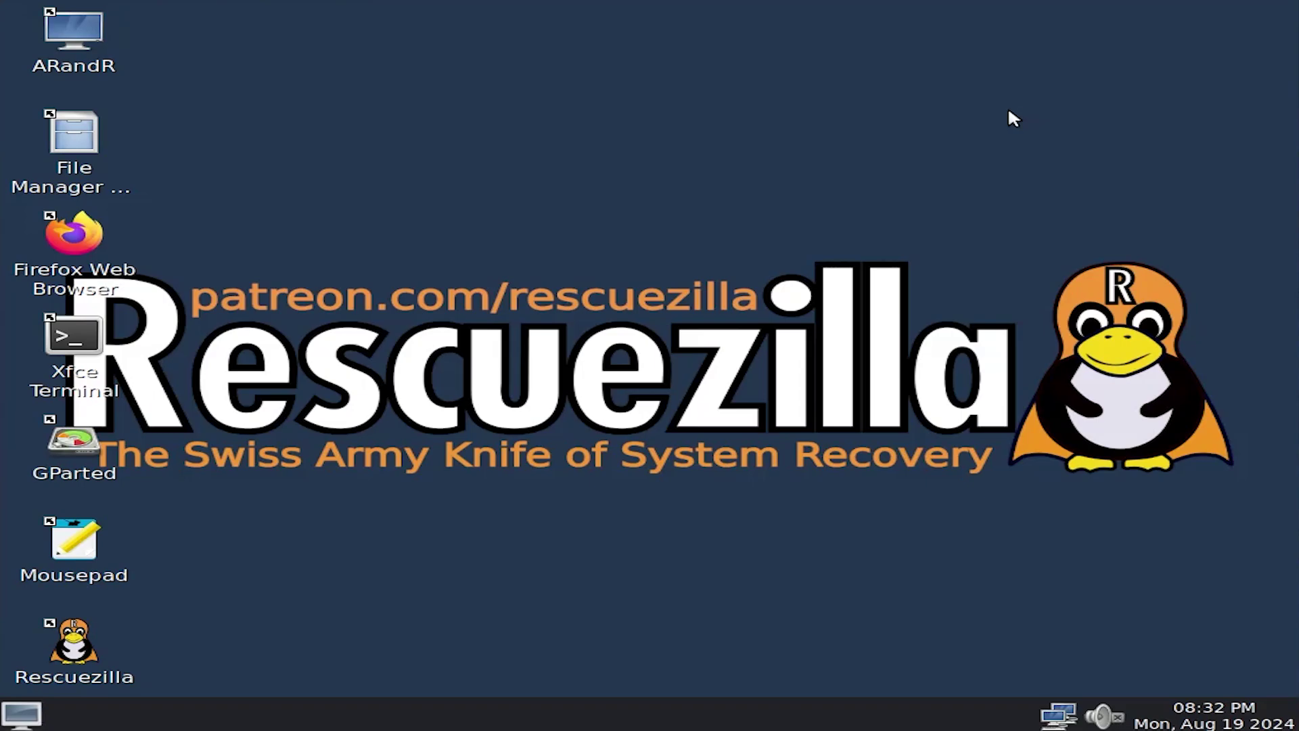
{"action": "left_click", "coordinate": [27, 713]}
{"action": "left_click", "coordinate": [124, 682]}
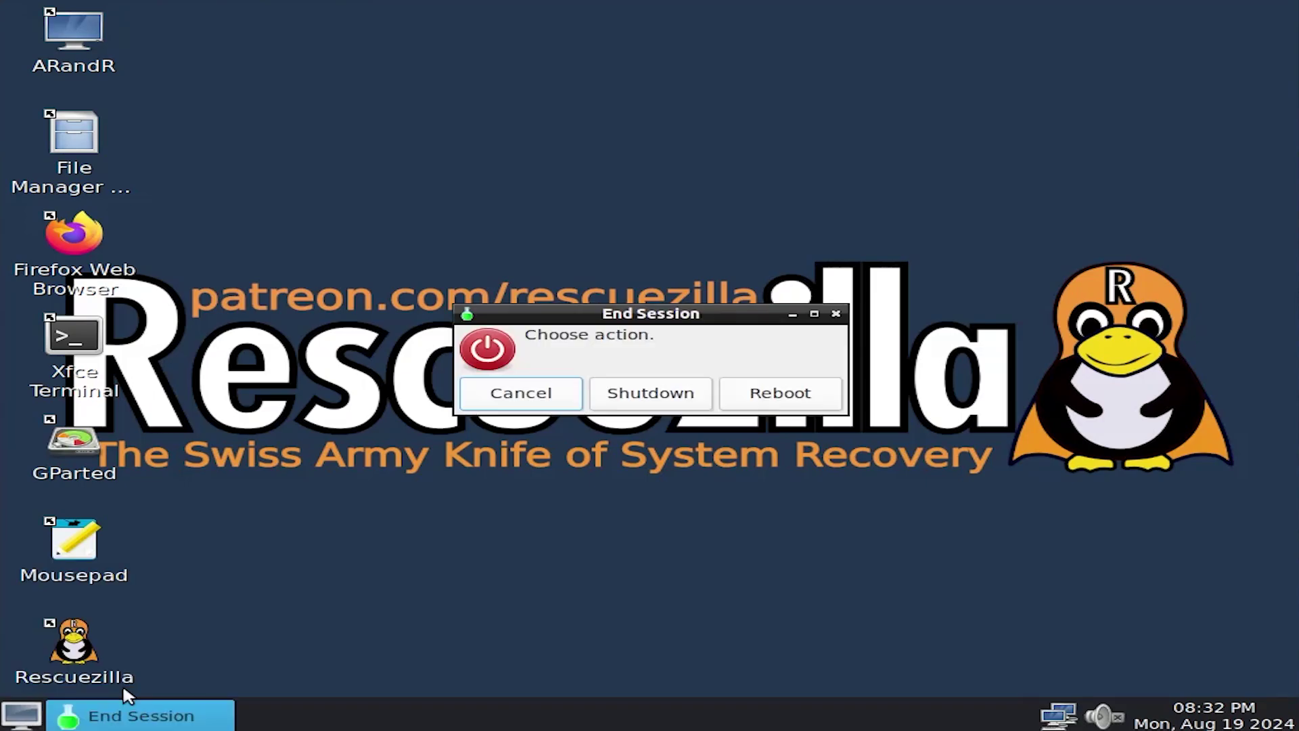
{"action": "left_click", "coordinate": [649, 405]}
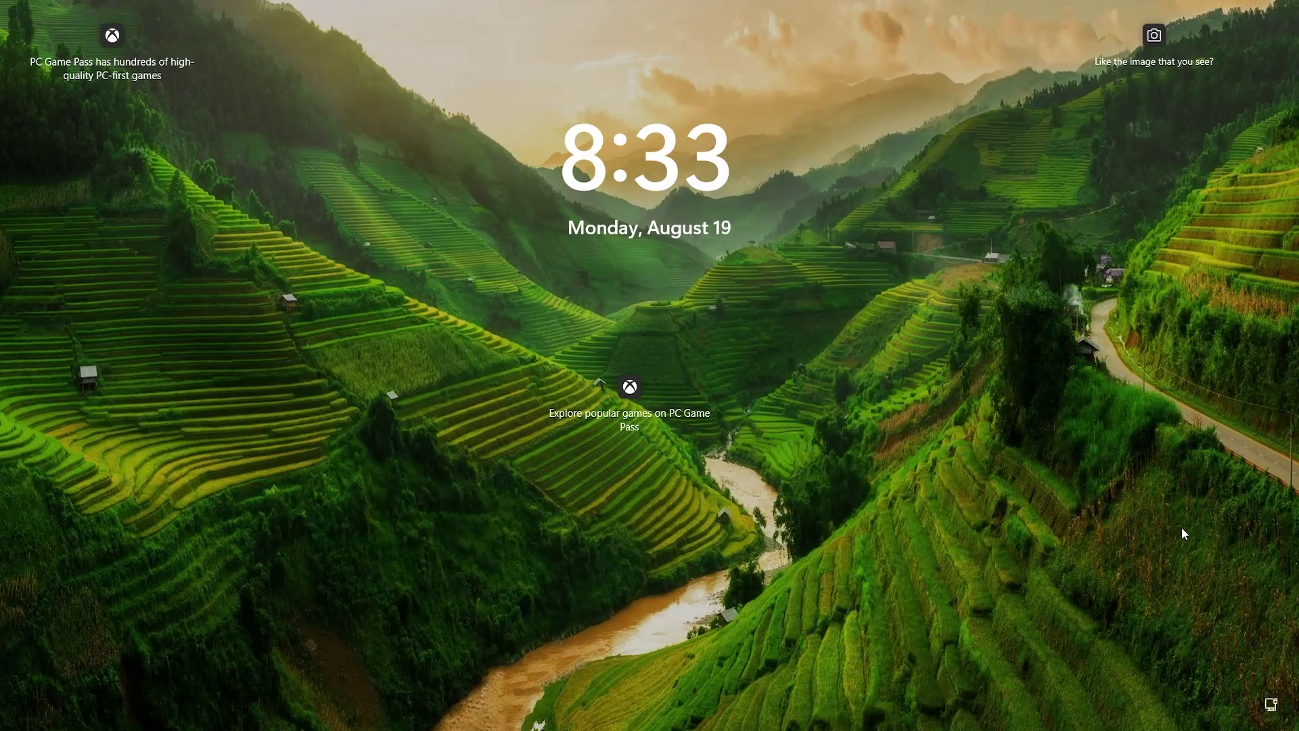
- Sign in to Windows 11 from the lock screen with the account password
{"action": "left_click", "coordinate": [1168, 531]}
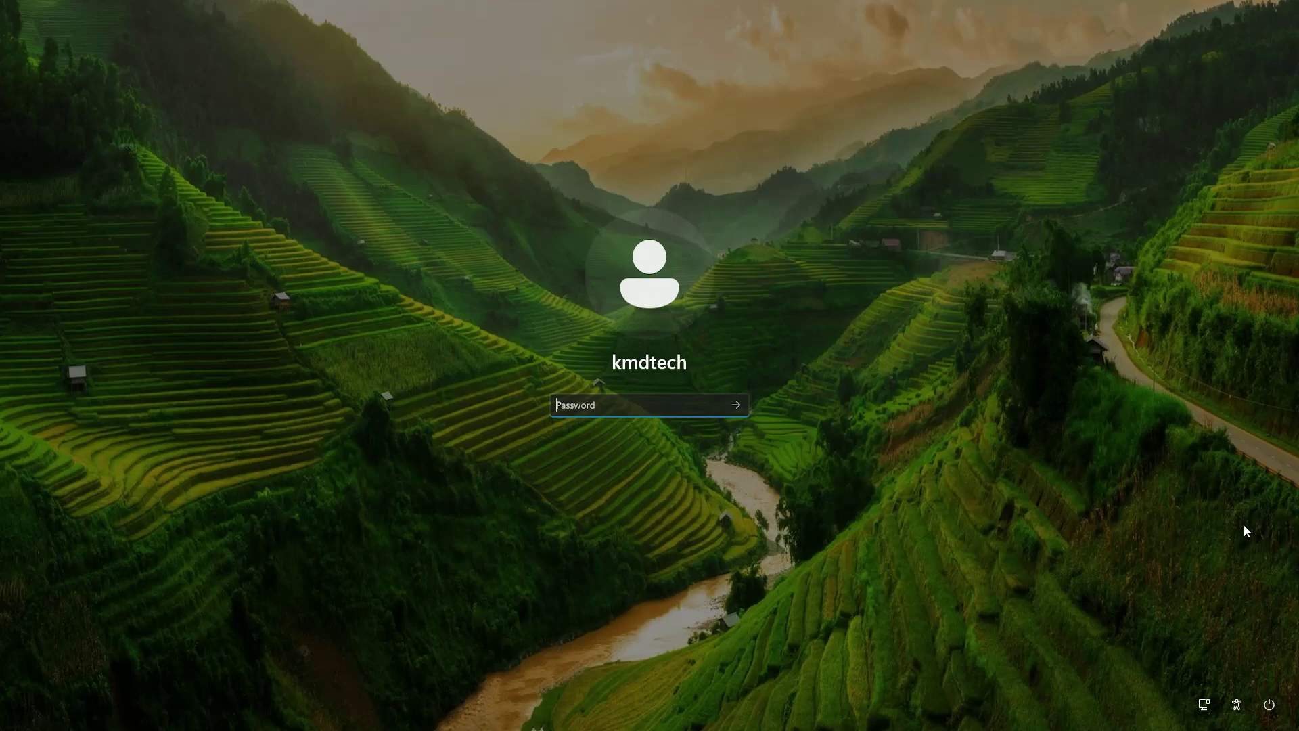
{"action": "type", "text": "********"}
{"action": "key", "text": "Return"}
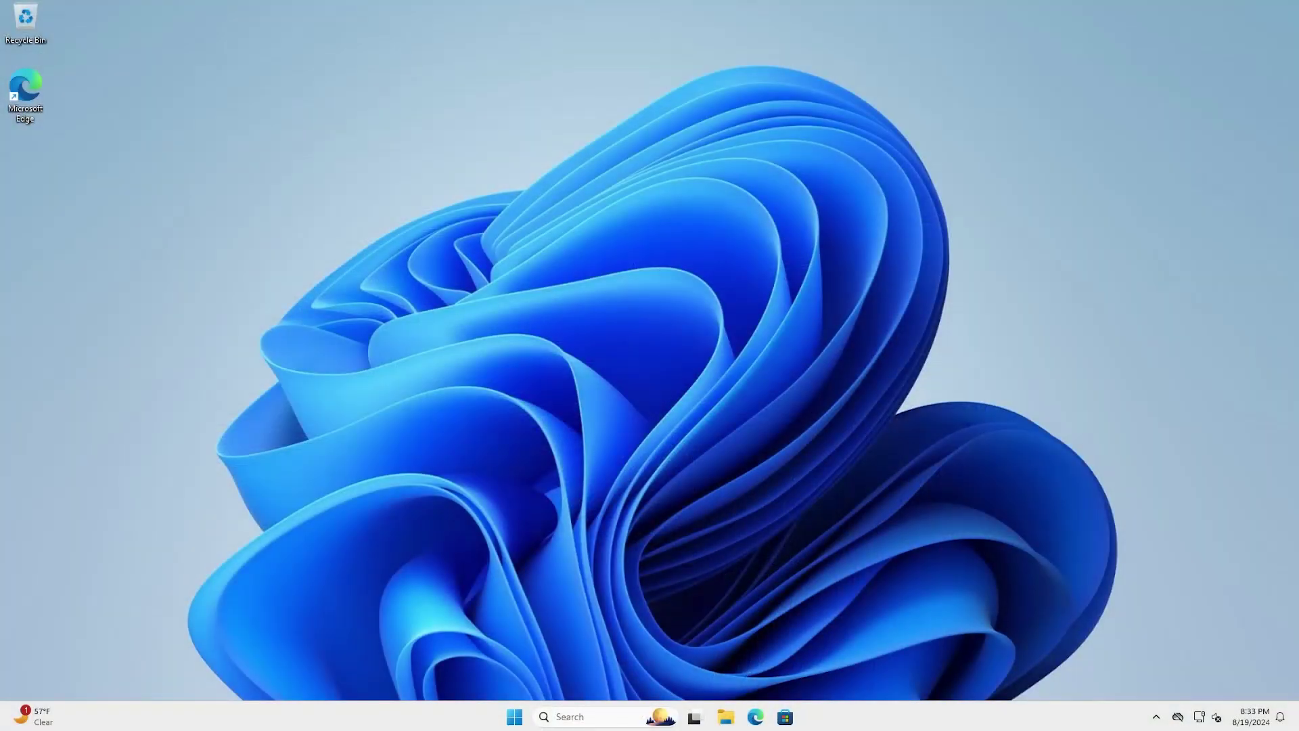
- Open Disk Management to view the 975.98 GB Disk 0 with 488 GB unallocated
{"action": "left_click", "coordinate": [513, 717]}
{"action": "type", "text": "disk management"}
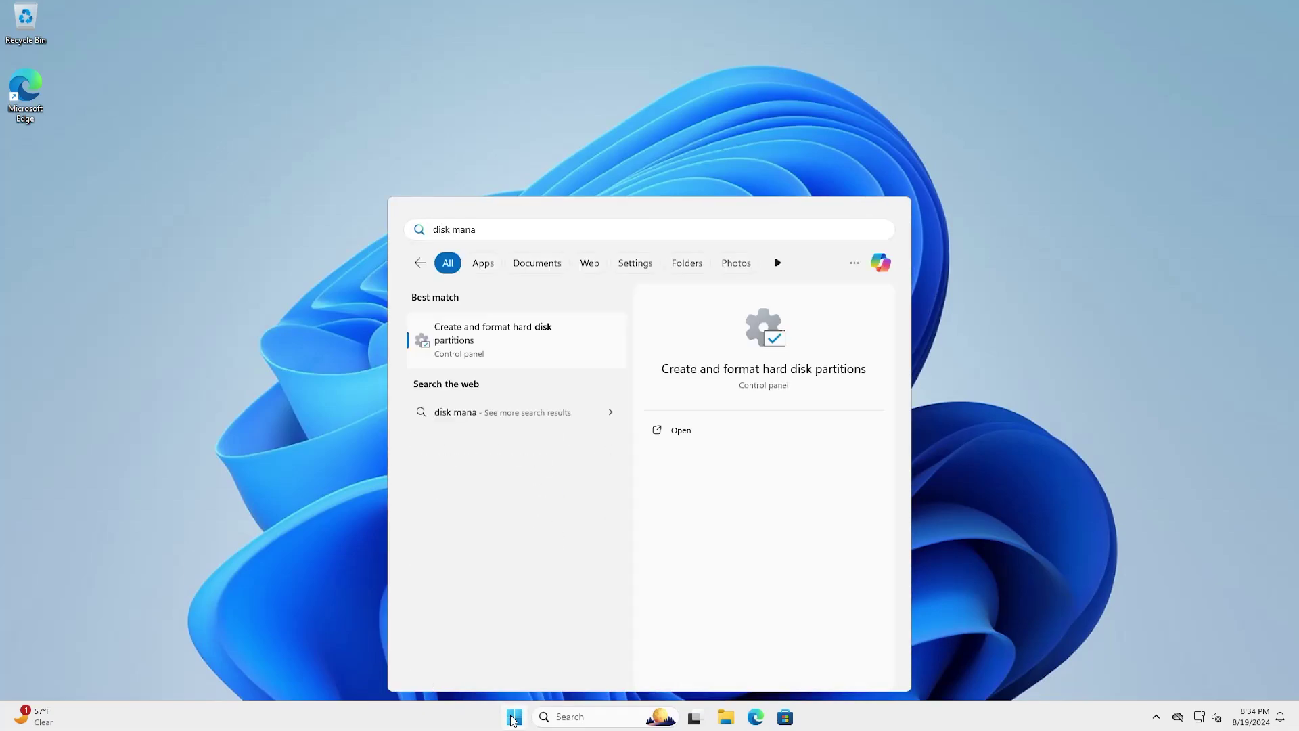
{"action": "key", "text": "Return"}
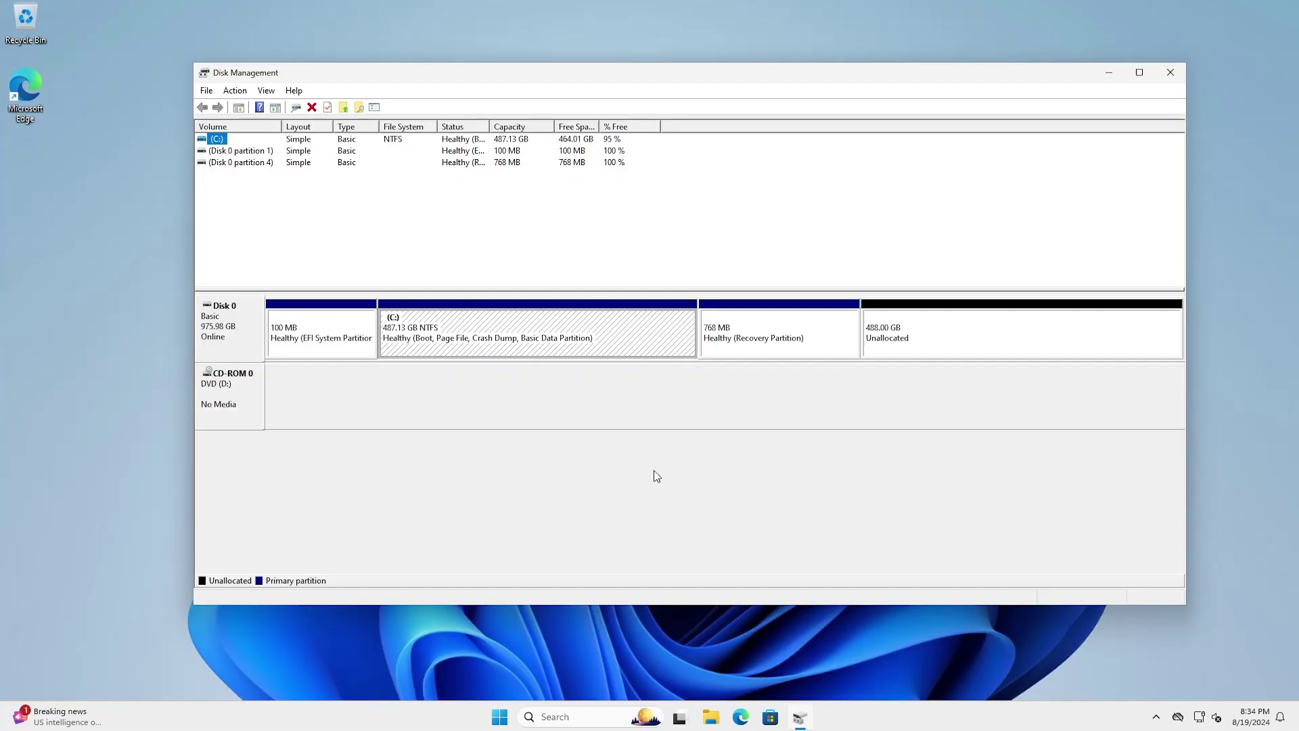
- Inspect Disk 0's 100 MB EFI, C: and 768 MB Recovery partitions, then open File Explorer
{"action": "left_click", "coordinate": [313, 351]}
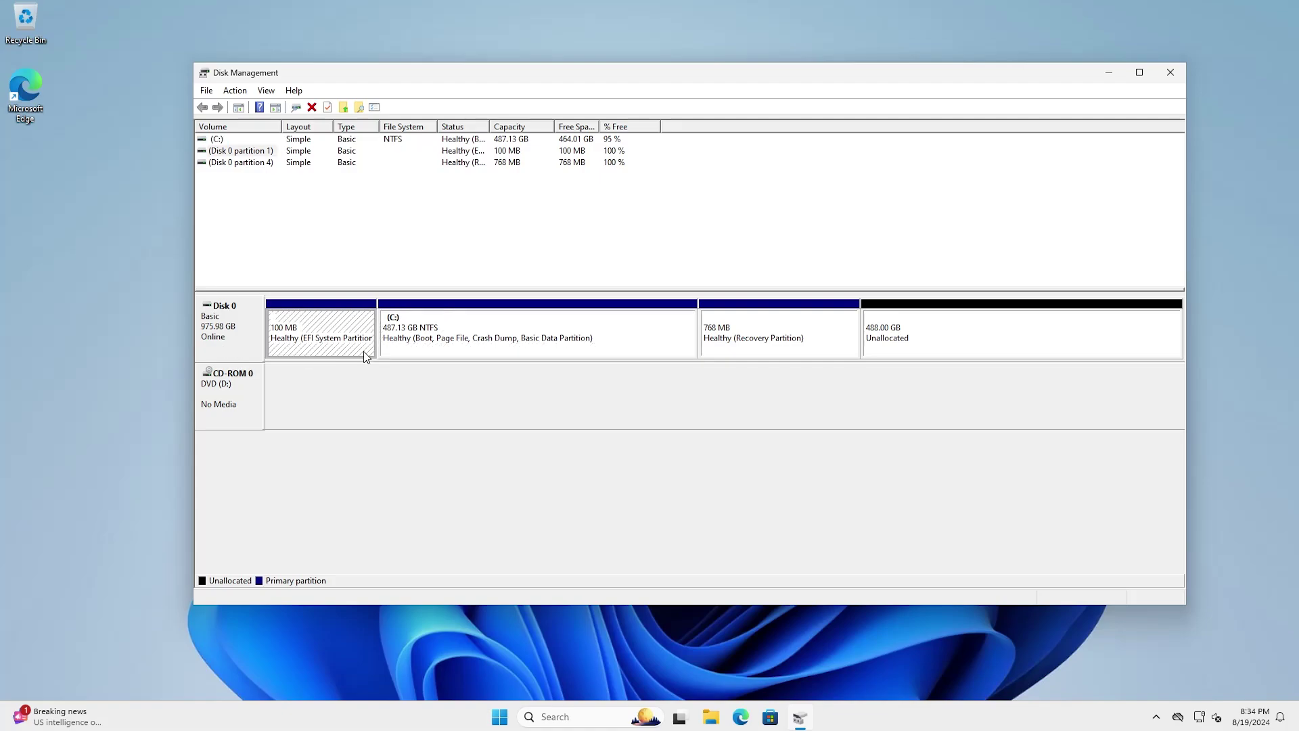
{"action": "left_click", "coordinate": [450, 357]}
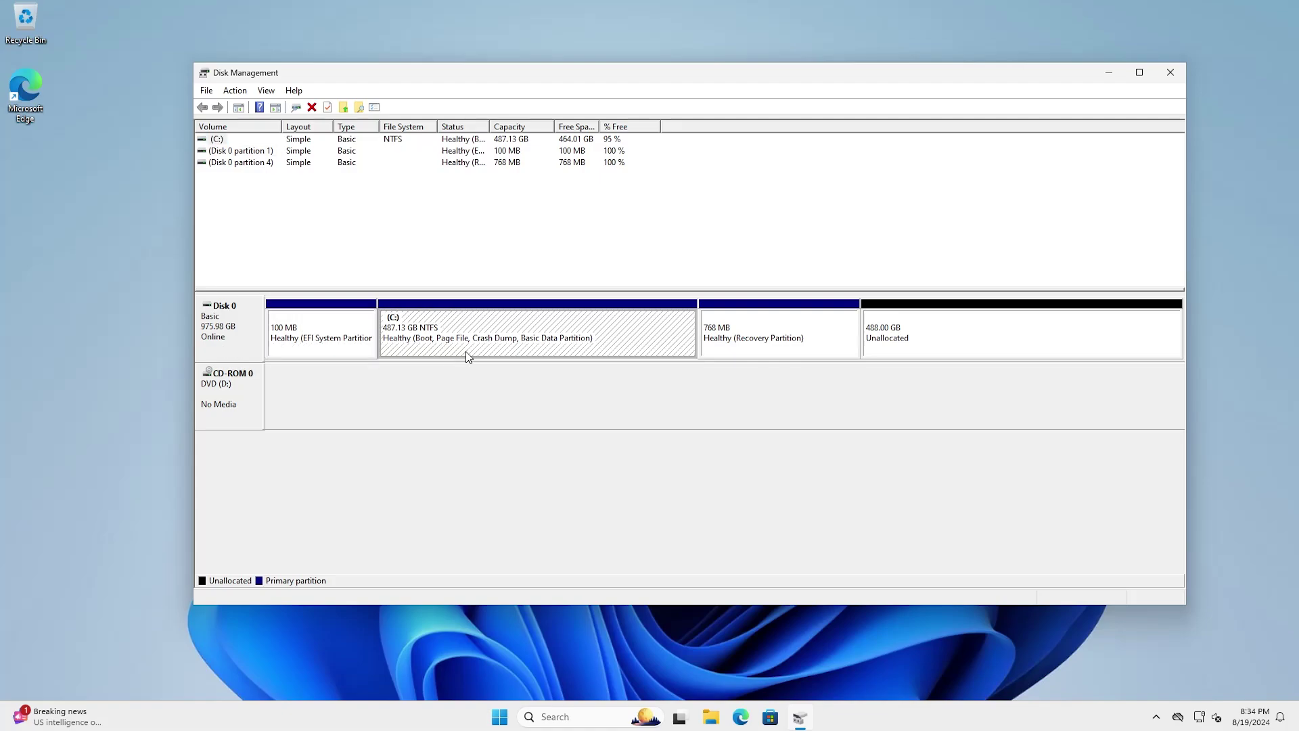
{"action": "left_click", "coordinate": [737, 355]}
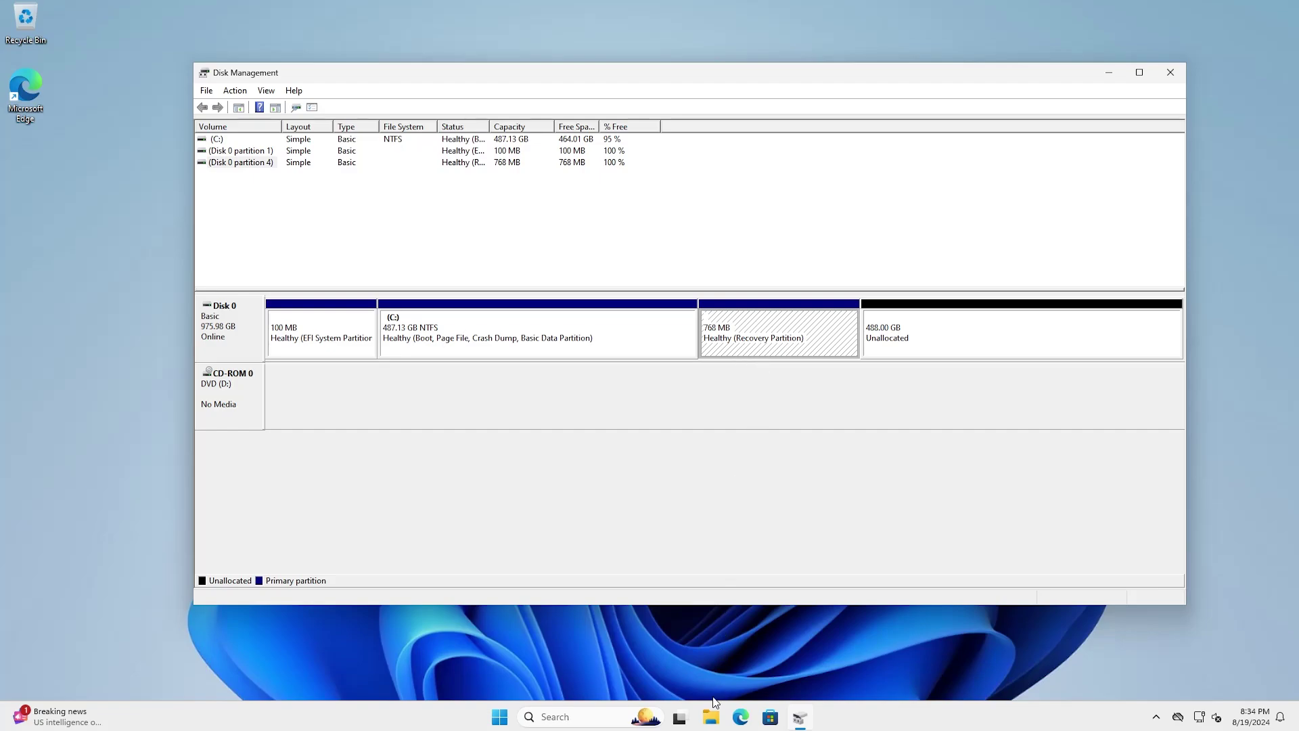
{"action": "left_click", "coordinate": [712, 719]}
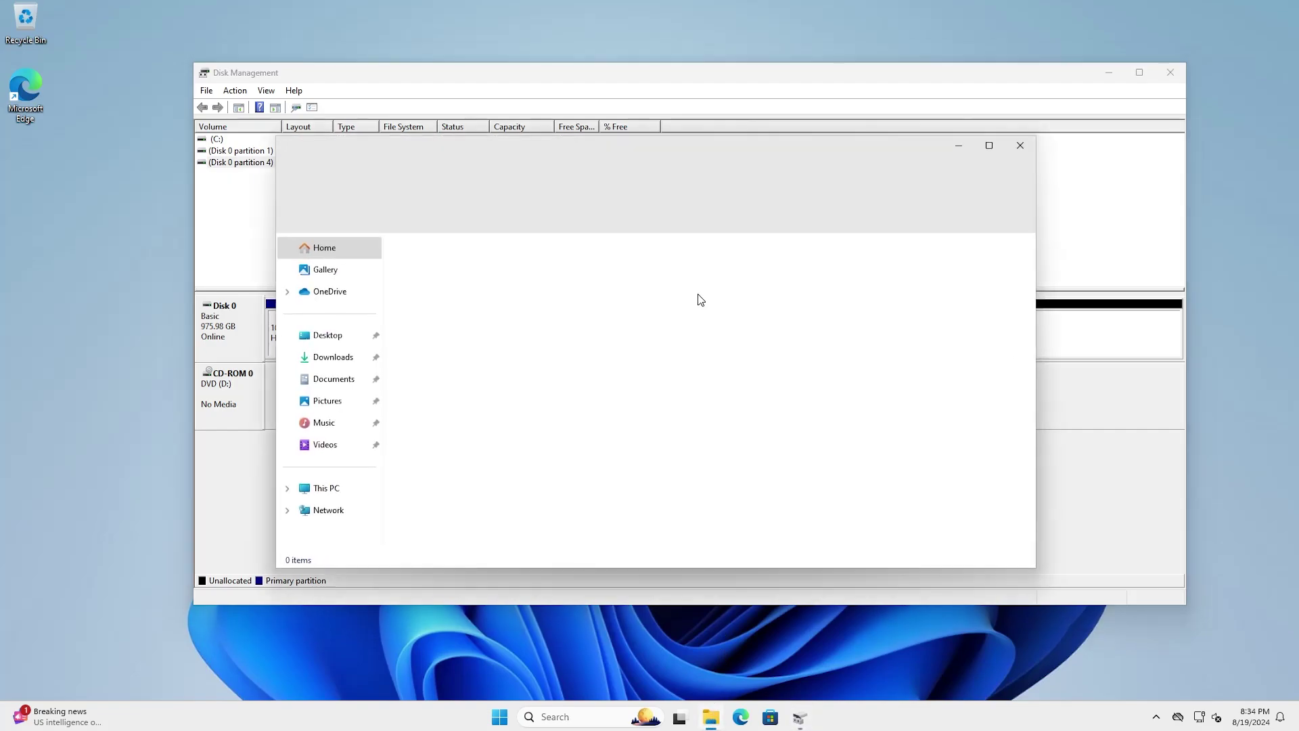
- View the Downloads folder, then close File Explorer to return to Disk Management
{"action": "left_click", "coordinate": [353, 357]}
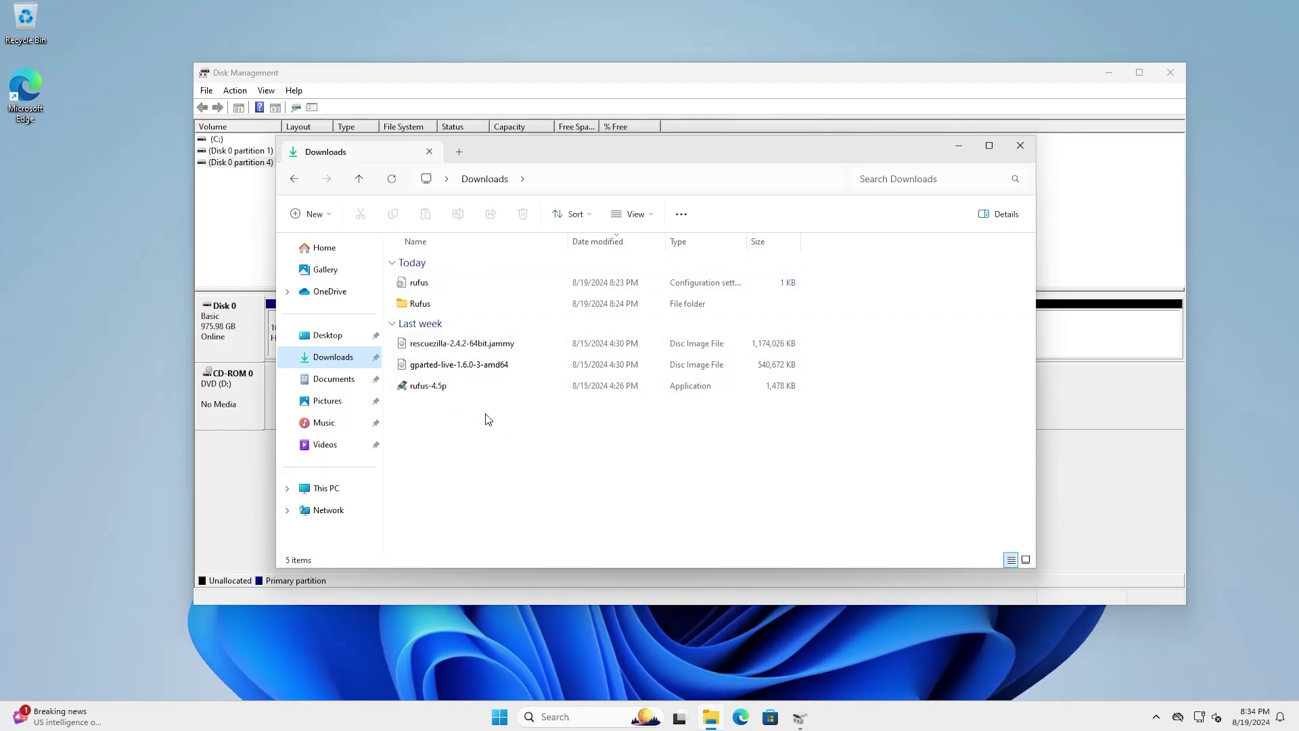
{"action": "left_click", "coordinate": [1021, 145]}
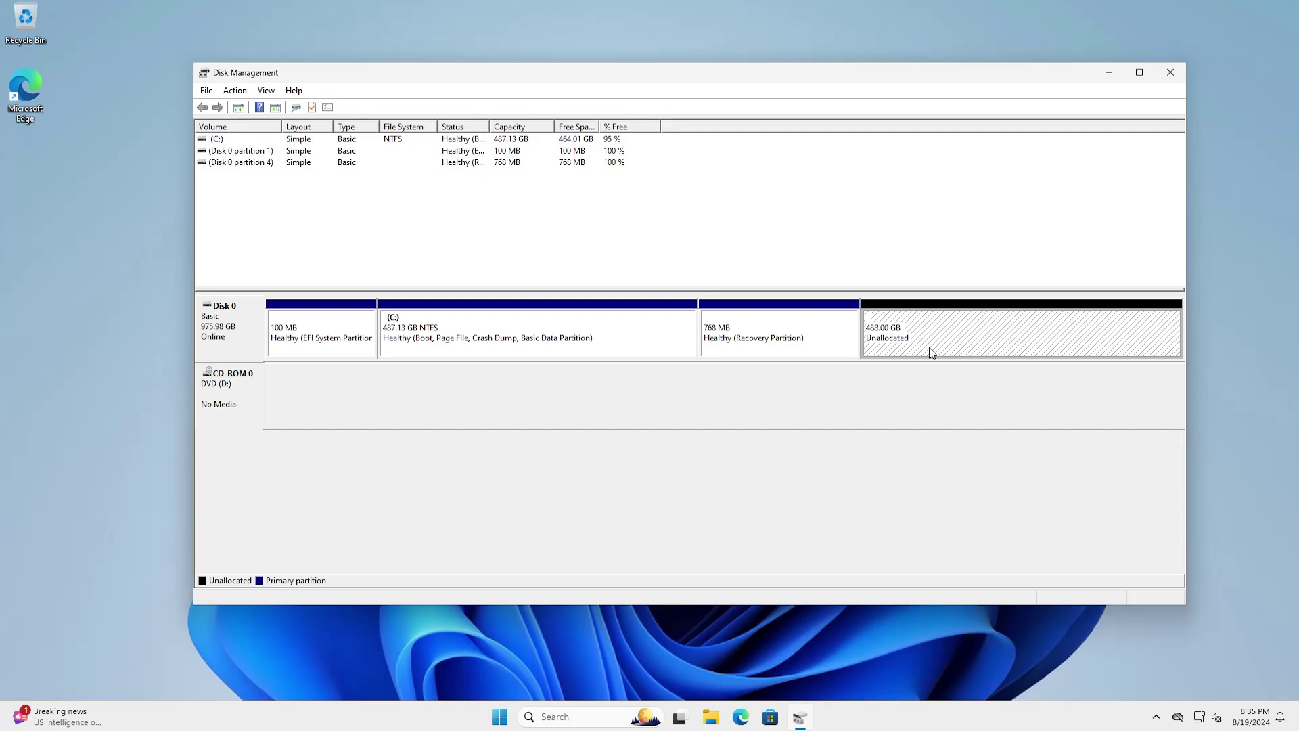
{"action": "right_click", "coordinate": [931, 351]}
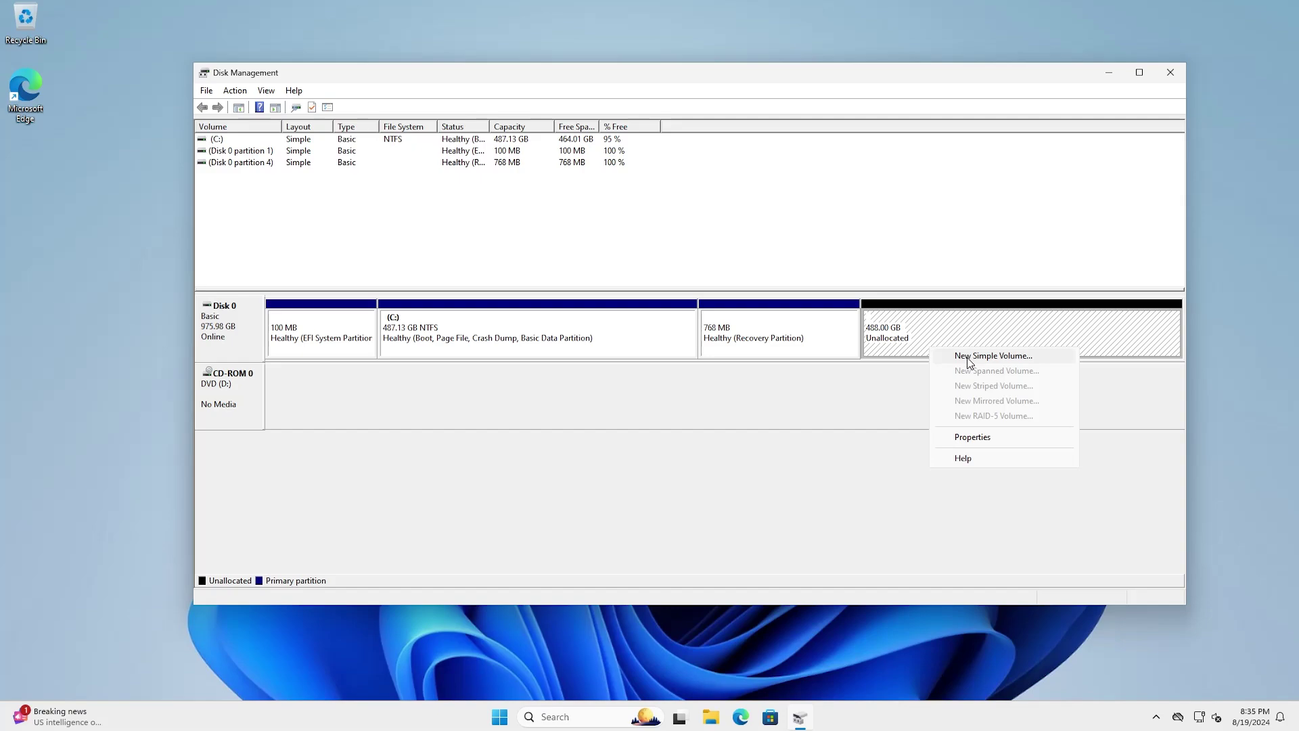
{"action": "left_click", "coordinate": [879, 374]}
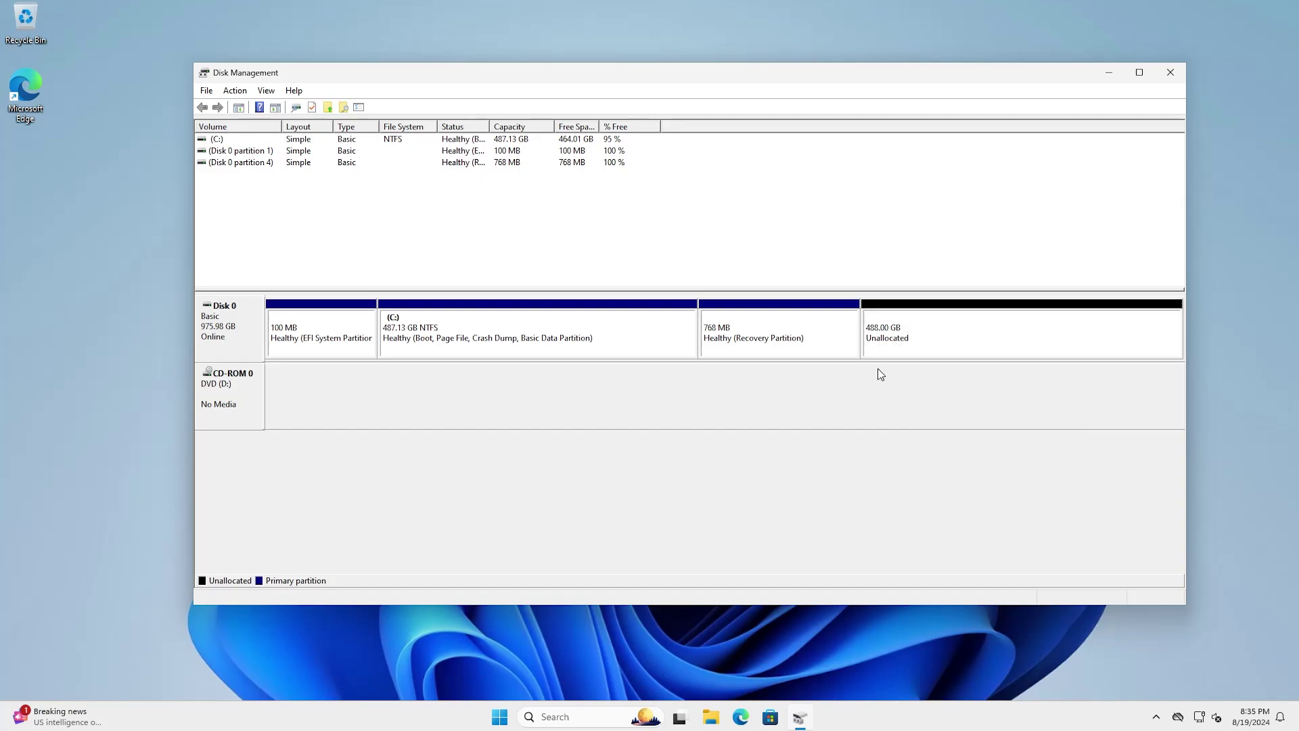
{"action": "right_click", "coordinate": [629, 340]}
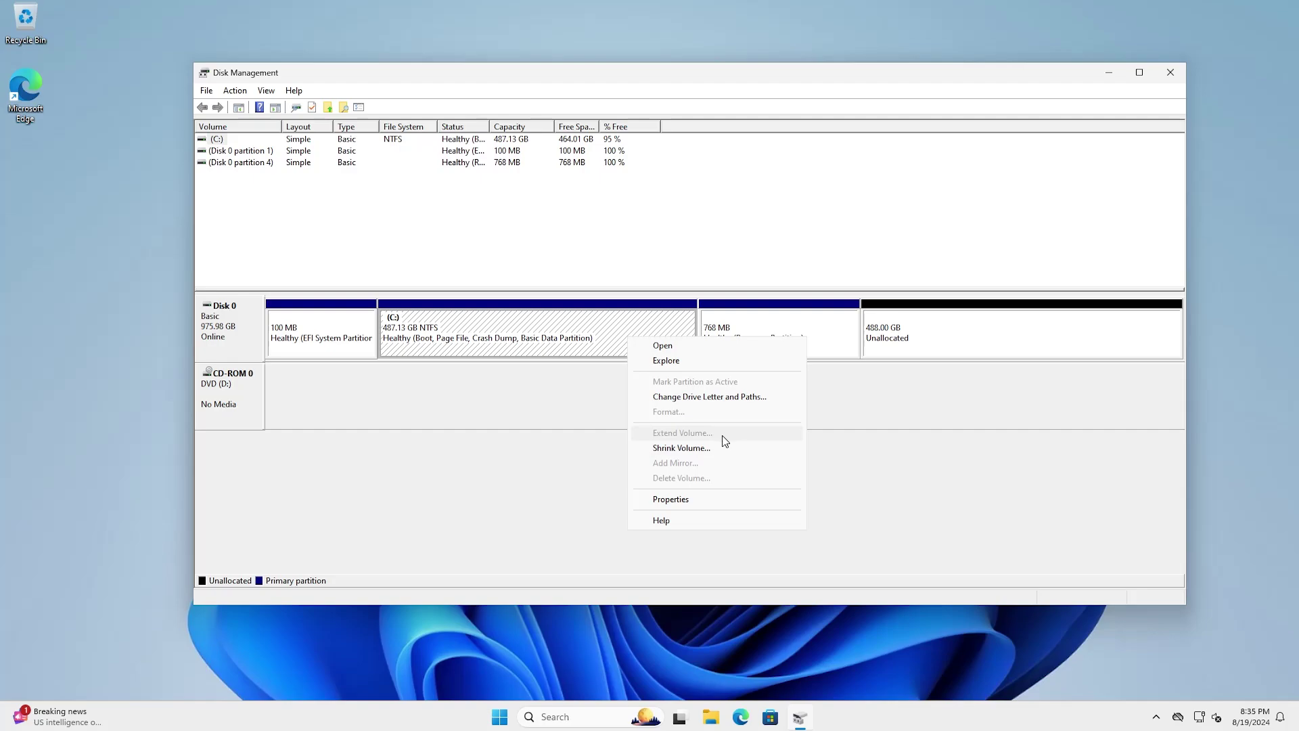
{"action": "left_click", "coordinate": [850, 400]}
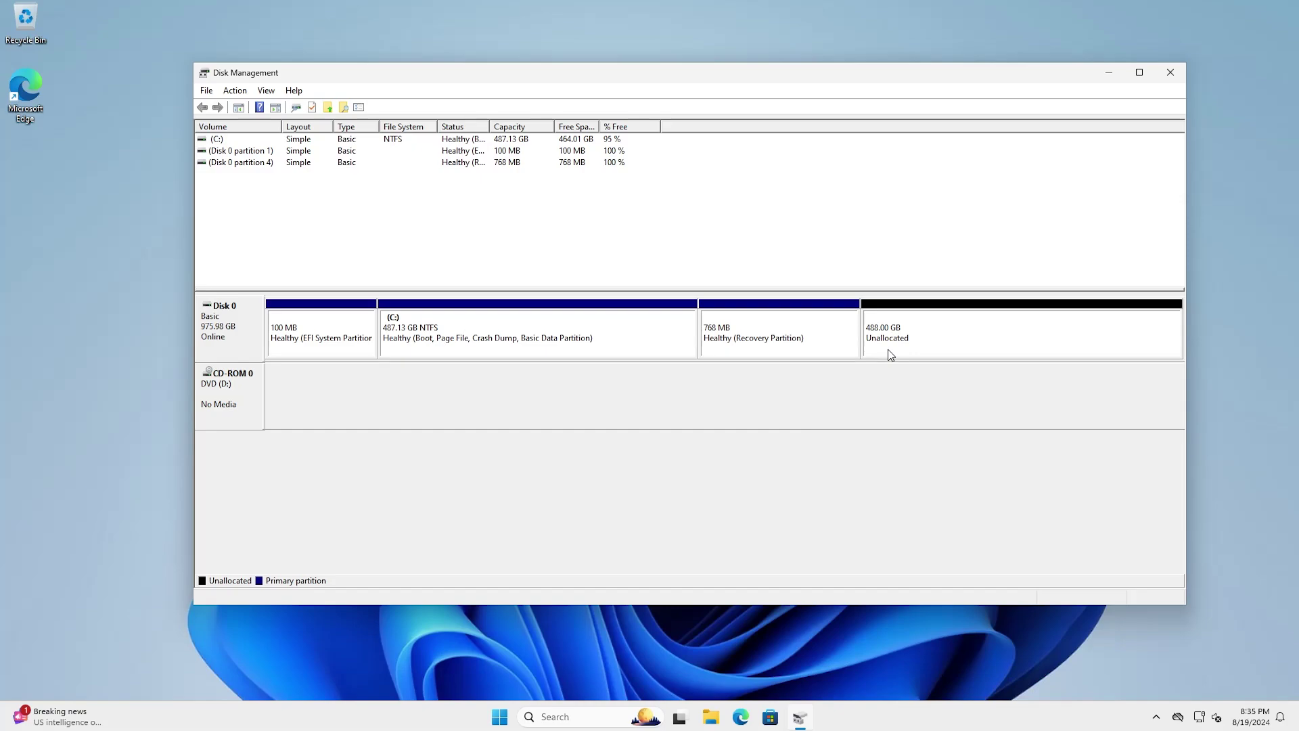
{"action": "right_click", "coordinate": [679, 348]}
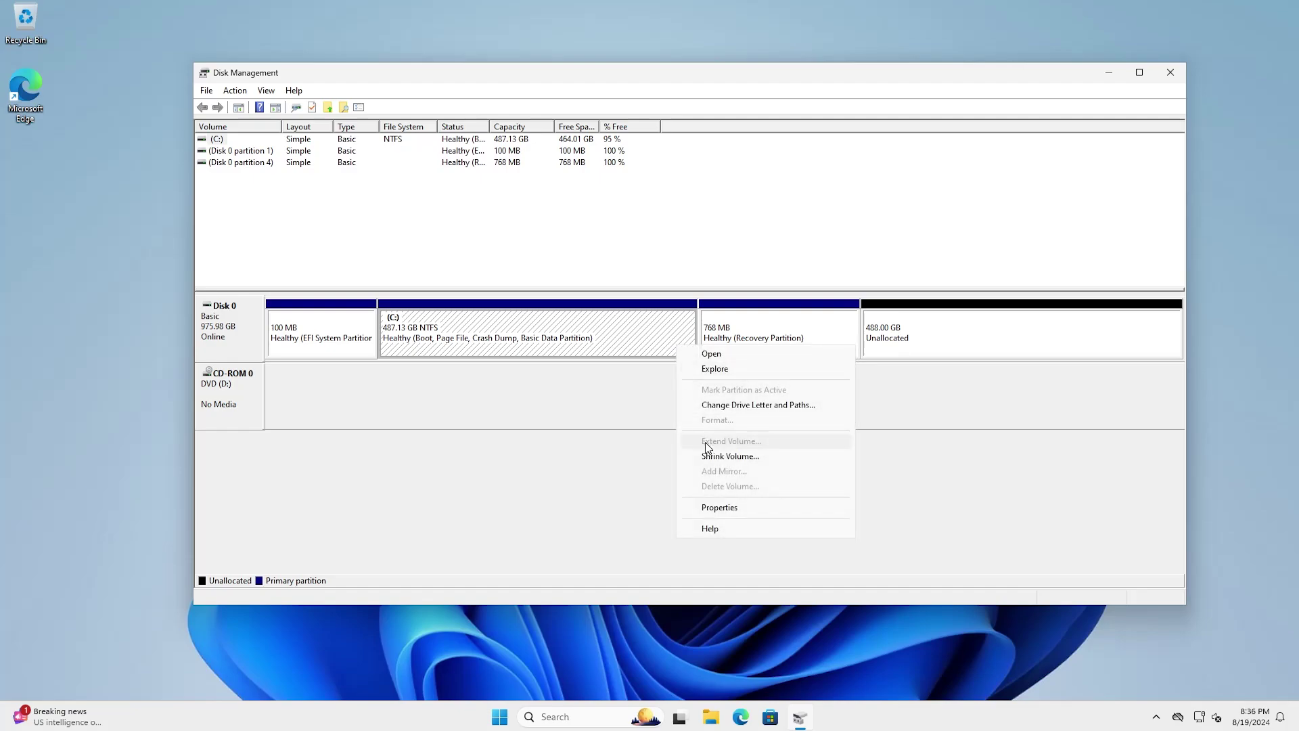
{"action": "left_click", "coordinate": [915, 381]}
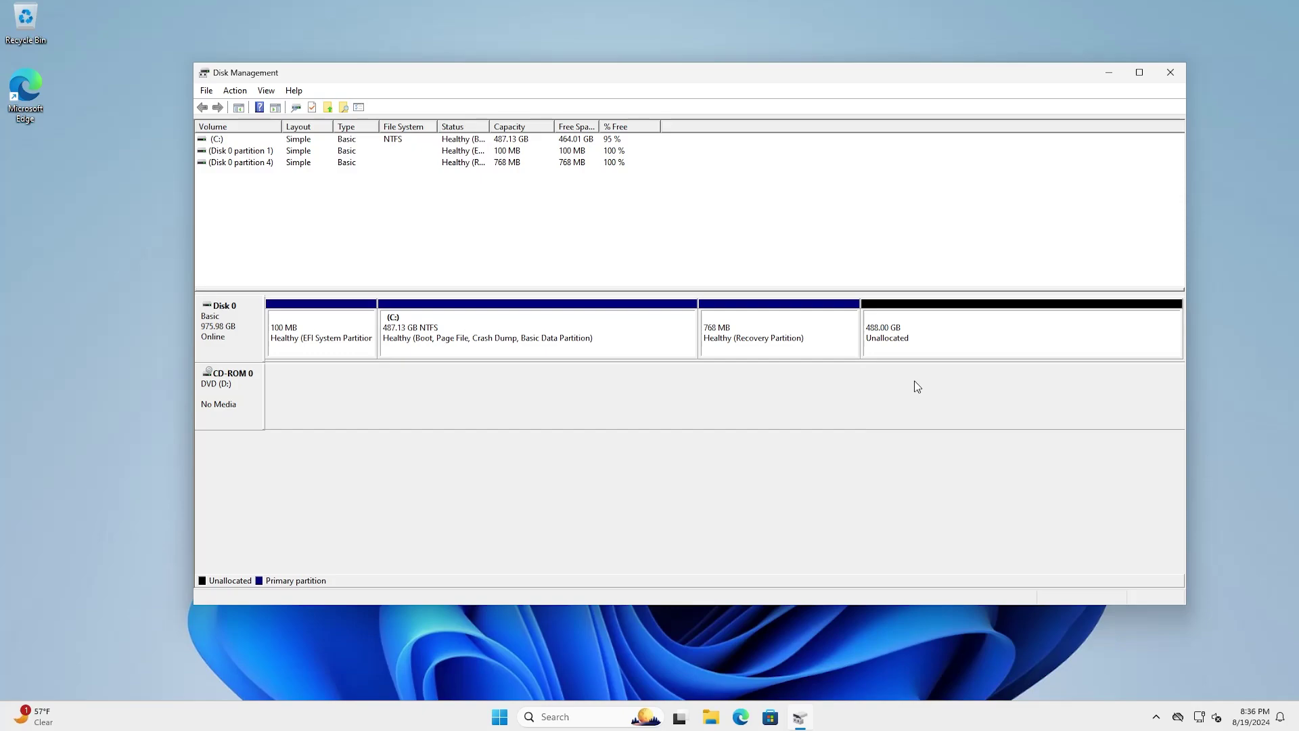